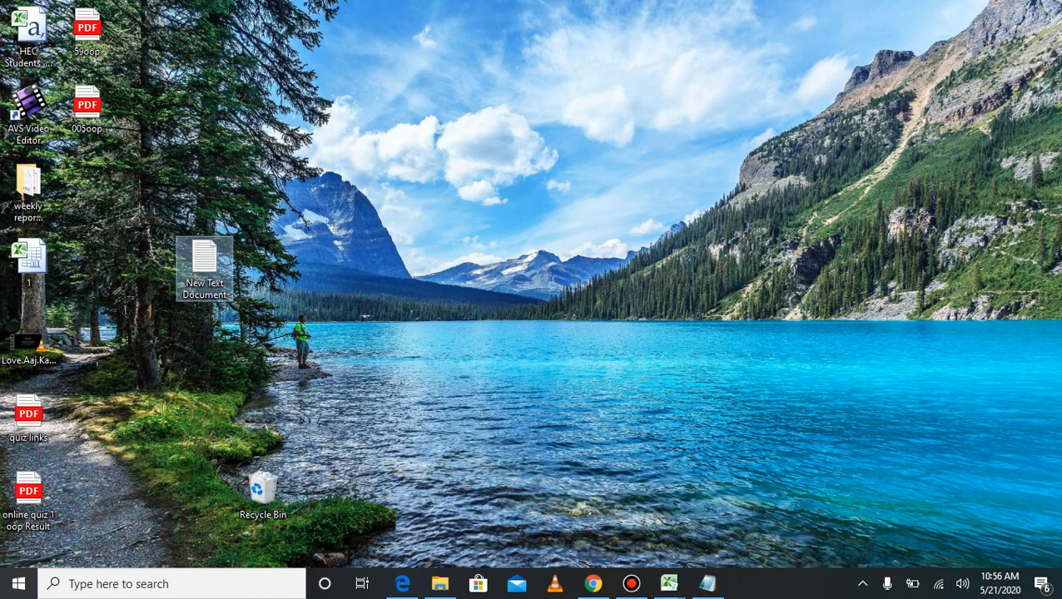
# Step: Bring Edge forward and switch to the Online Quiz 1 form editor tab
pyautogui.click(402, 583)
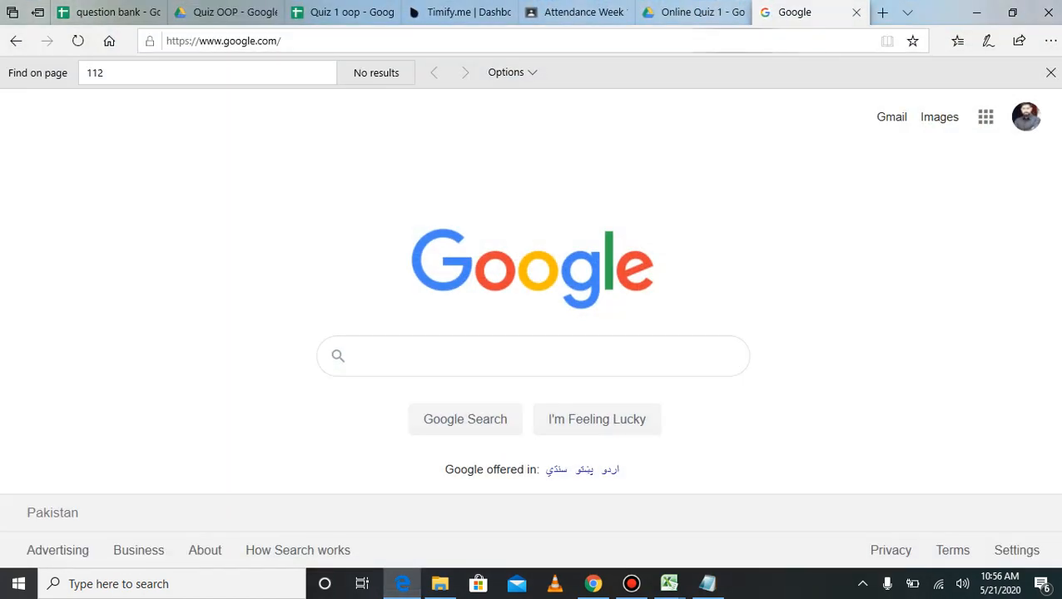
pyautogui.click(681, 41)
pyautogui.click(500, 356)
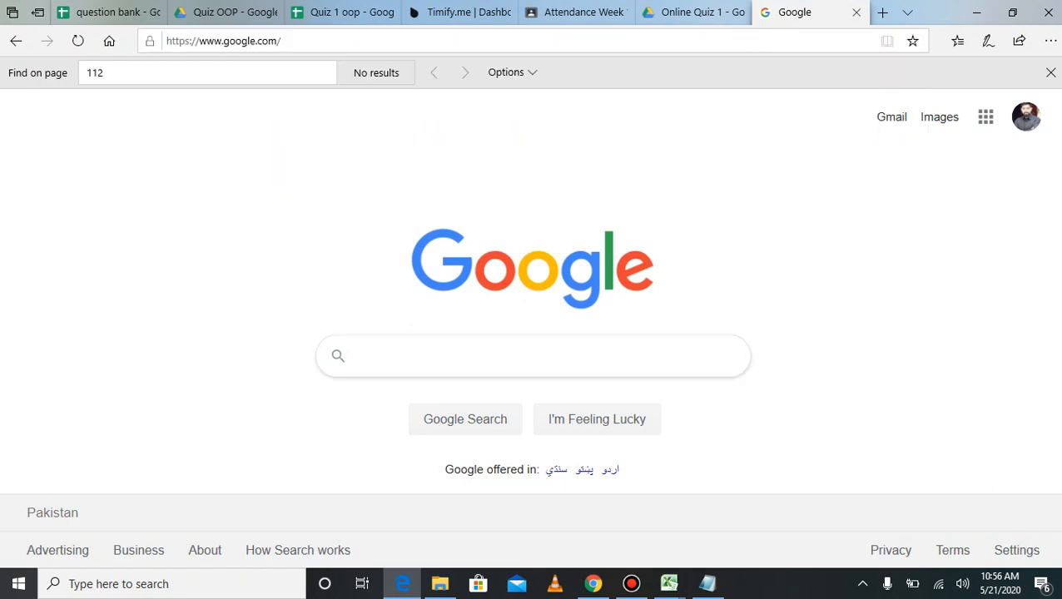
pyautogui.click(695, 12)
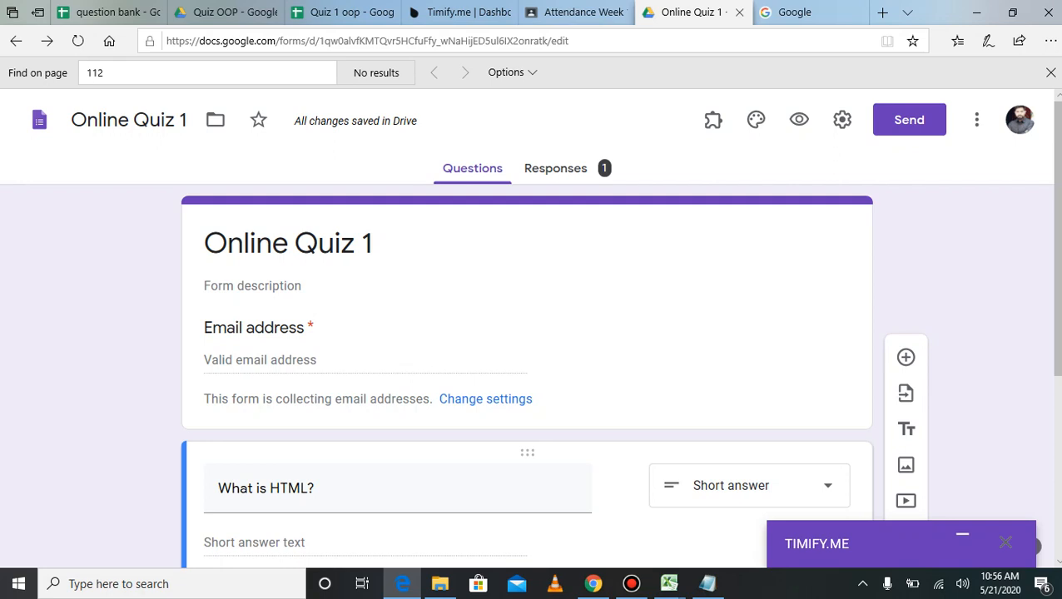
pyautogui.click(371, 243)
pyautogui.click(373, 243)
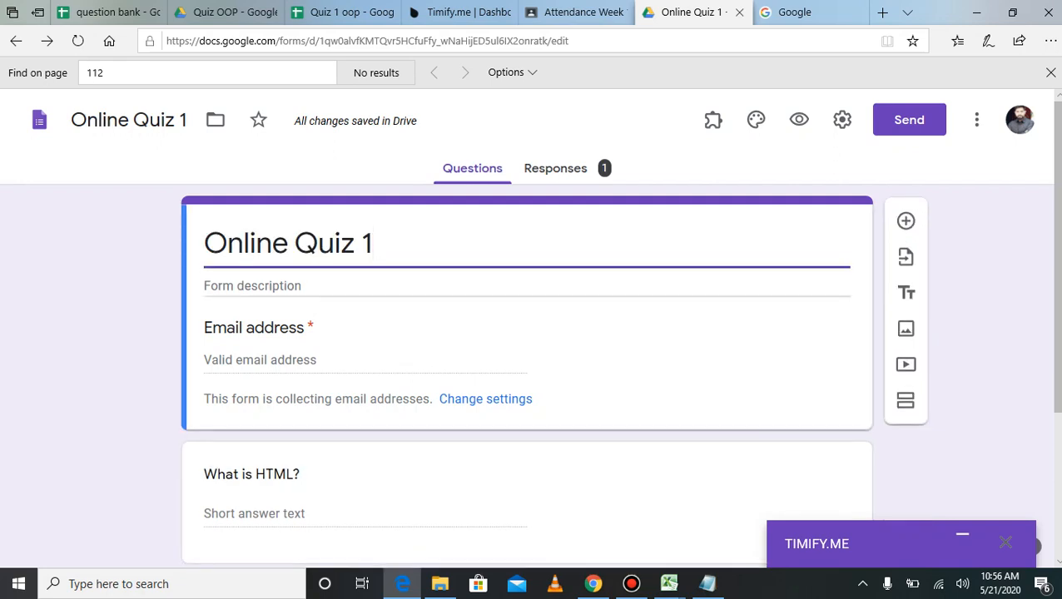
pyautogui.click(252, 475)
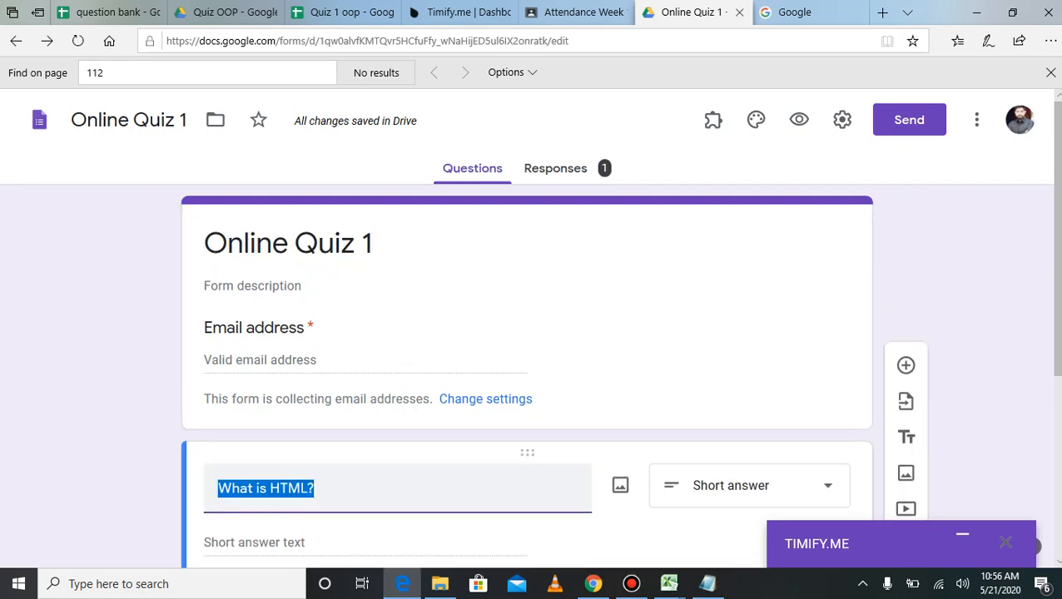
pyautogui.click(616, 537)
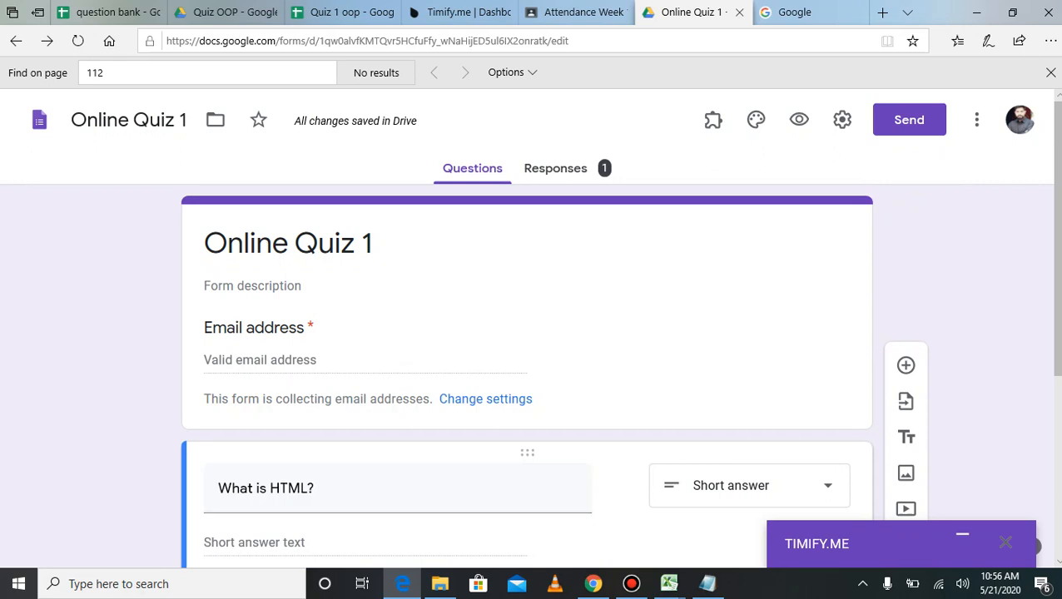
pyautogui.click(976, 120)
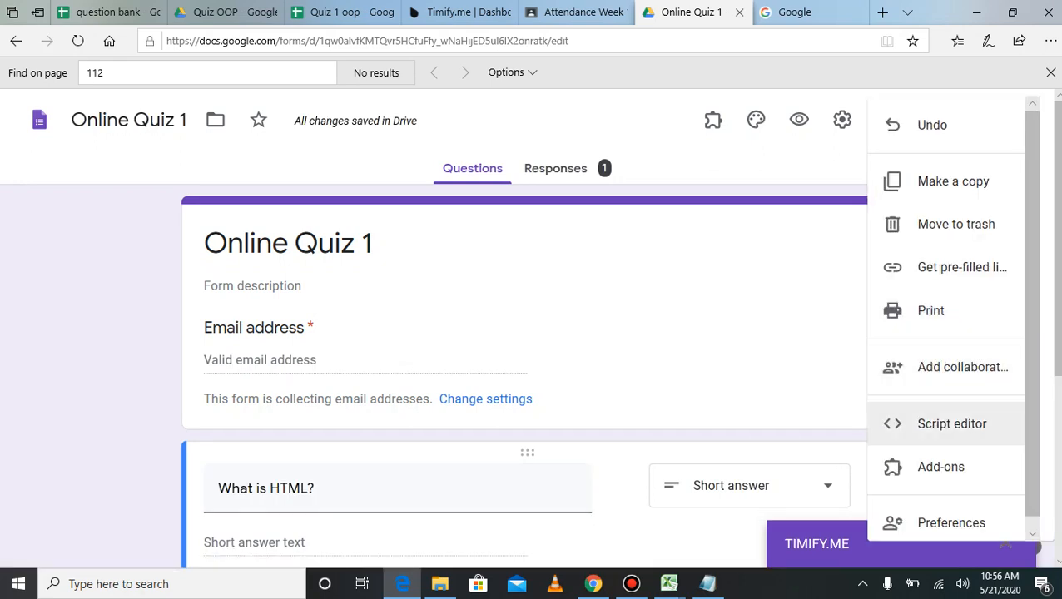
pyautogui.click(941, 467)
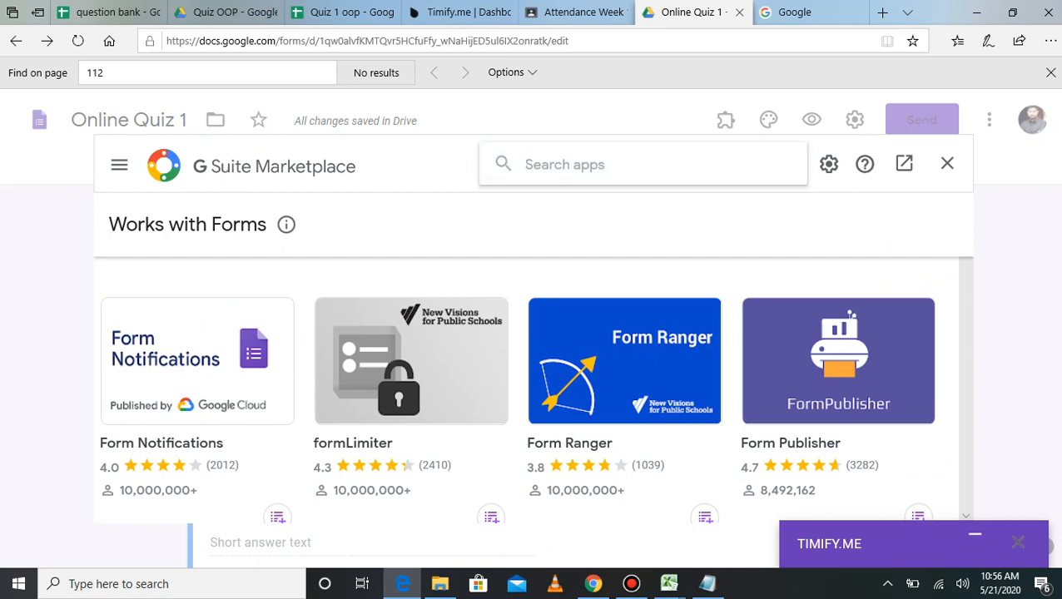
pyautogui.write('tim')
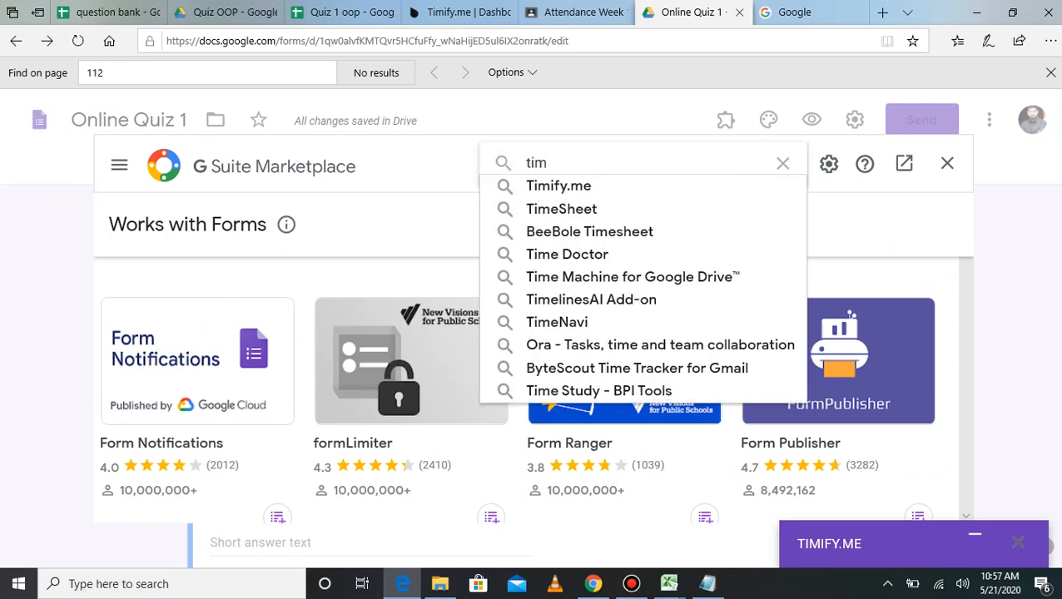
pyautogui.press('Down')
pyautogui.press('Return')
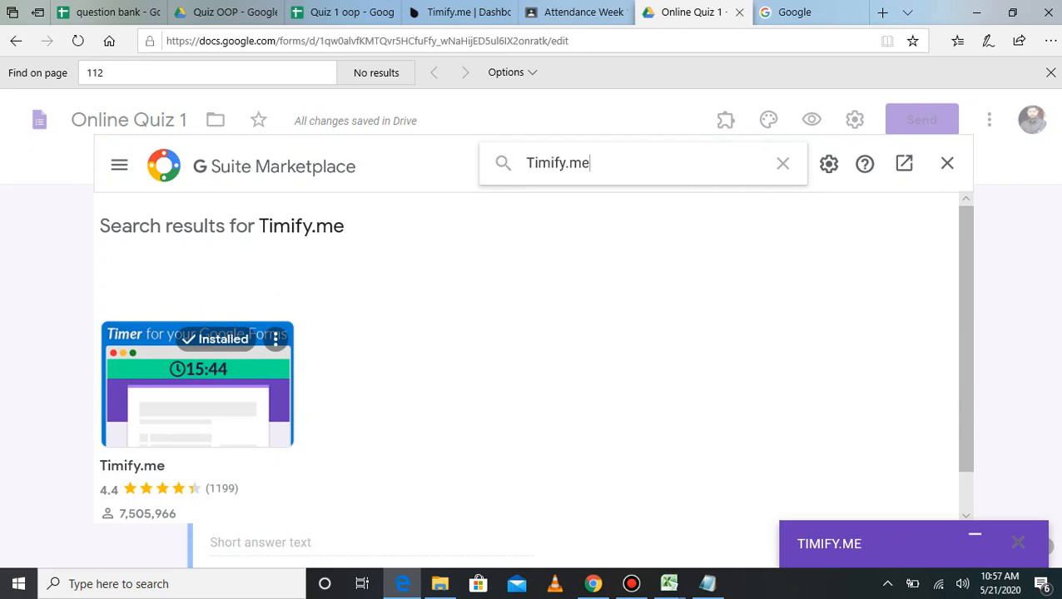
pyautogui.click(948, 165)
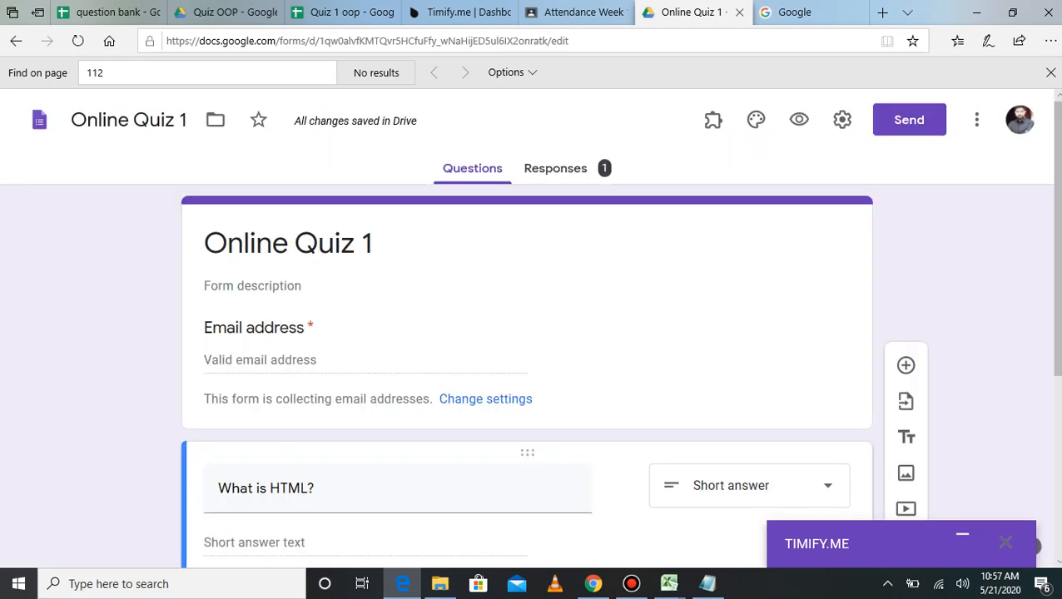
pyautogui.click(713, 119)
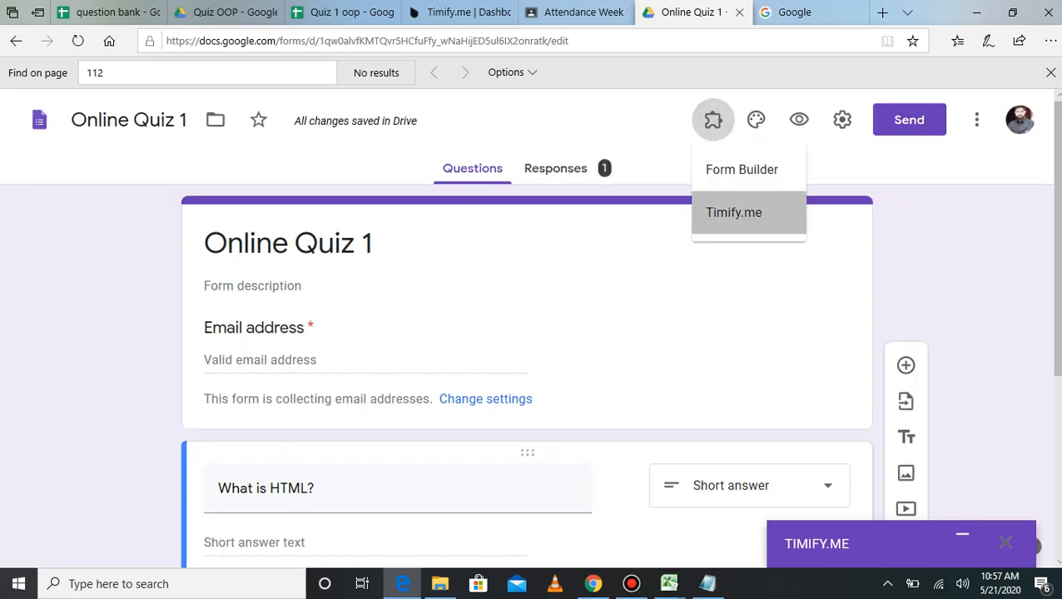
# Step: Dismiss the Help-only Timify.me box and reload the form page
pyautogui.click(733, 211)
pyautogui.click(580, 157)
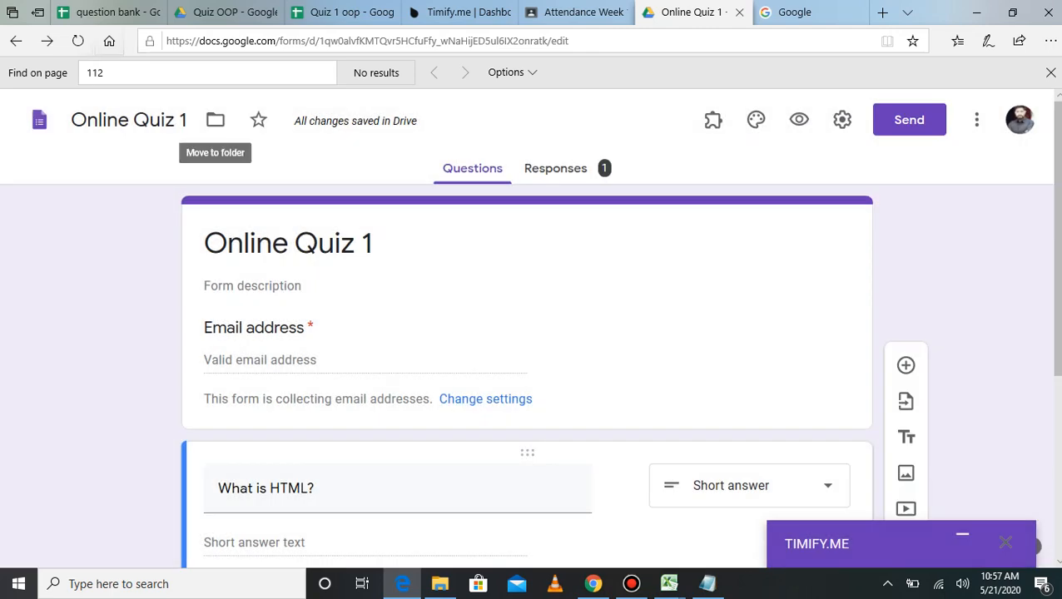
pyautogui.click(77, 41)
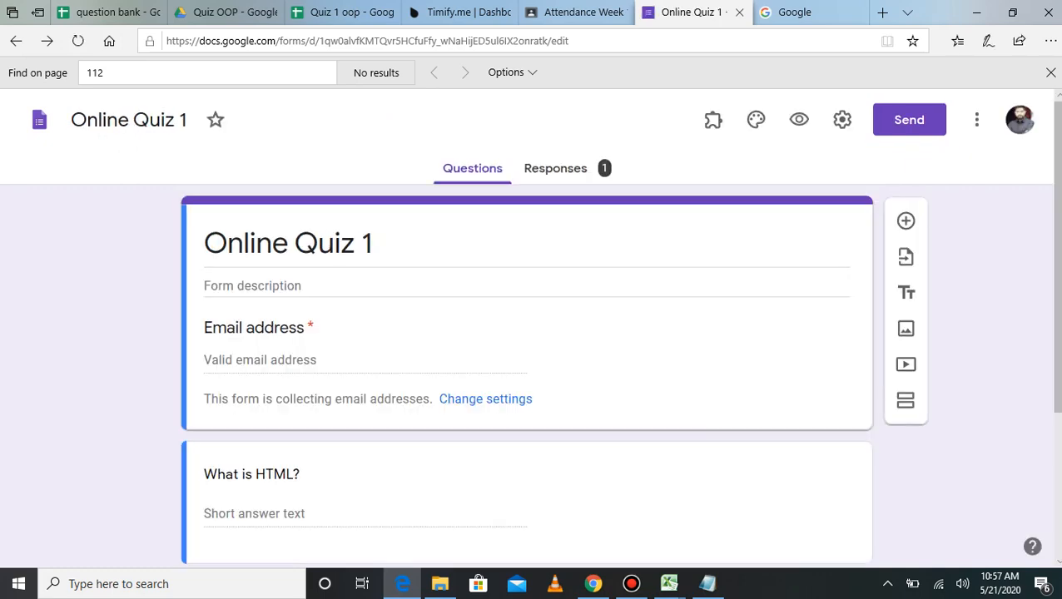
# Step: Relaunch Timify.me from the add-ons menu and choose Configure
pyautogui.click(713, 119)
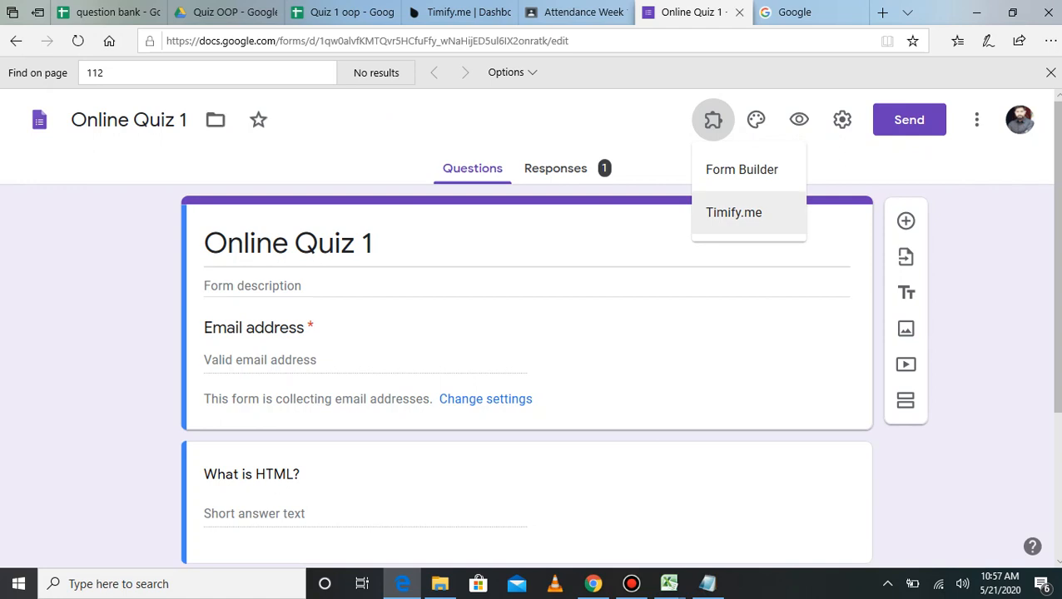
pyautogui.click(725, 208)
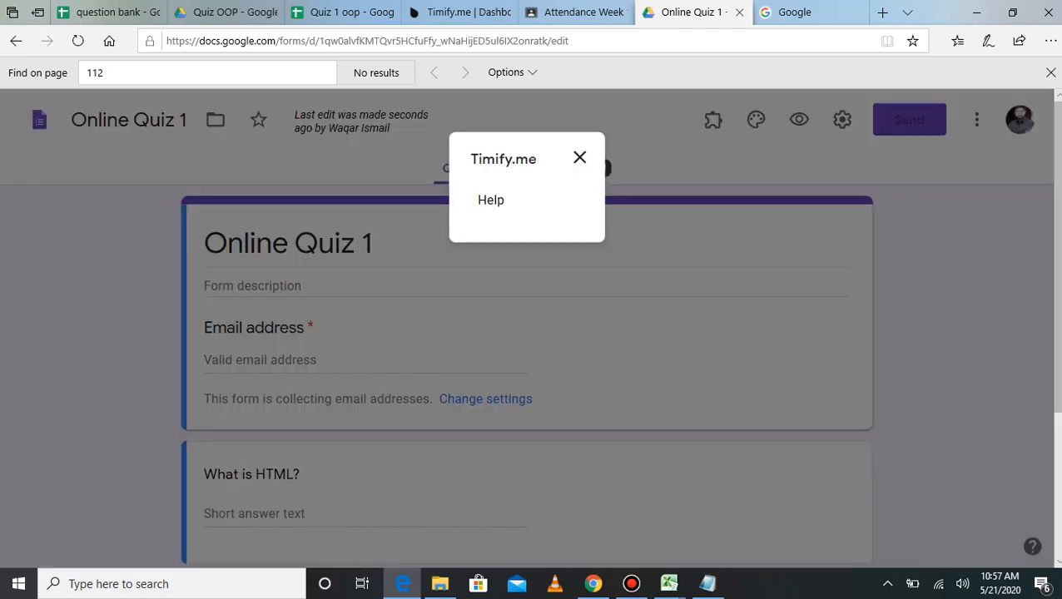
pyautogui.click(579, 157)
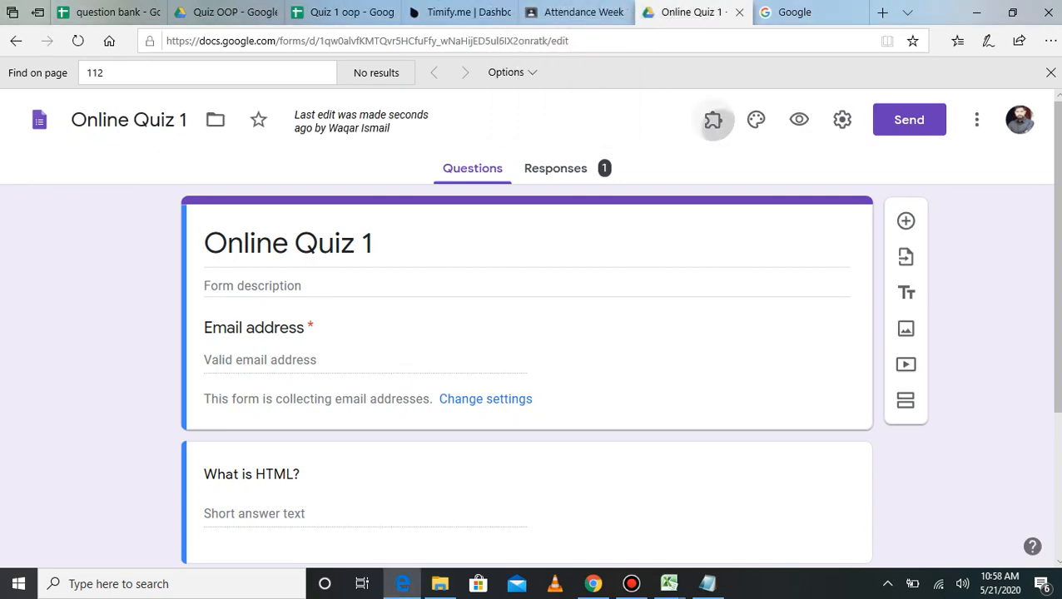
pyautogui.click(713, 120)
pyautogui.click(734, 212)
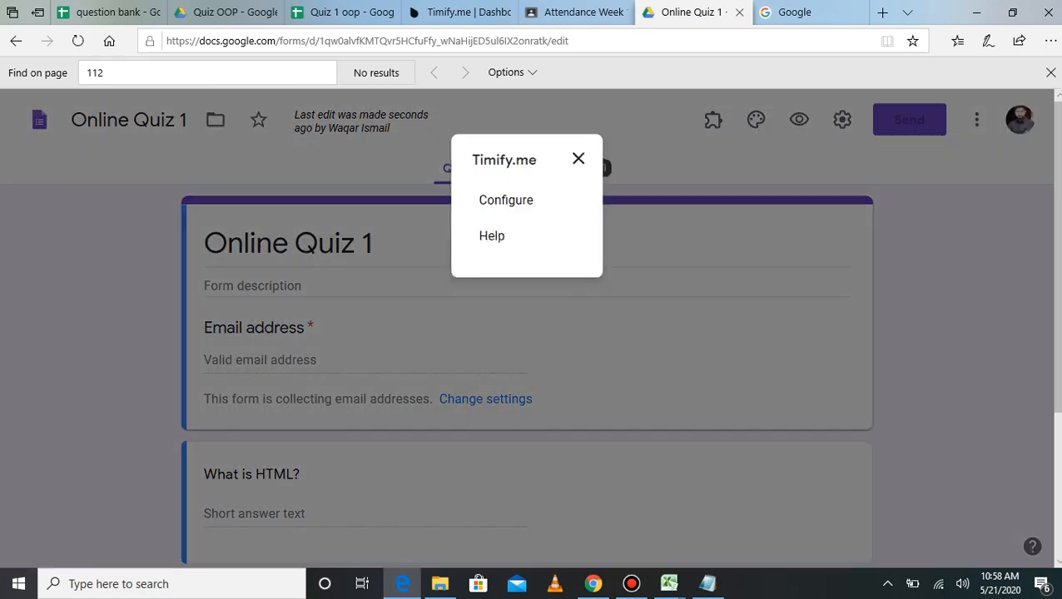
pyautogui.click(505, 201)
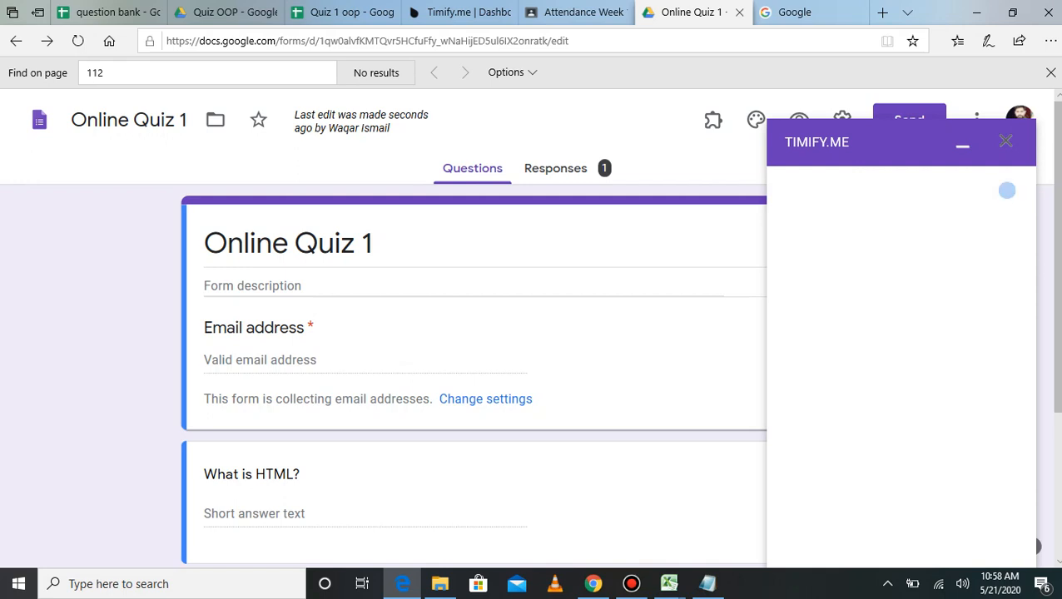
# Step: On the Timify.me dashboard, start creating timed tests for Online Quiz 1
pyautogui.click(460, 13)
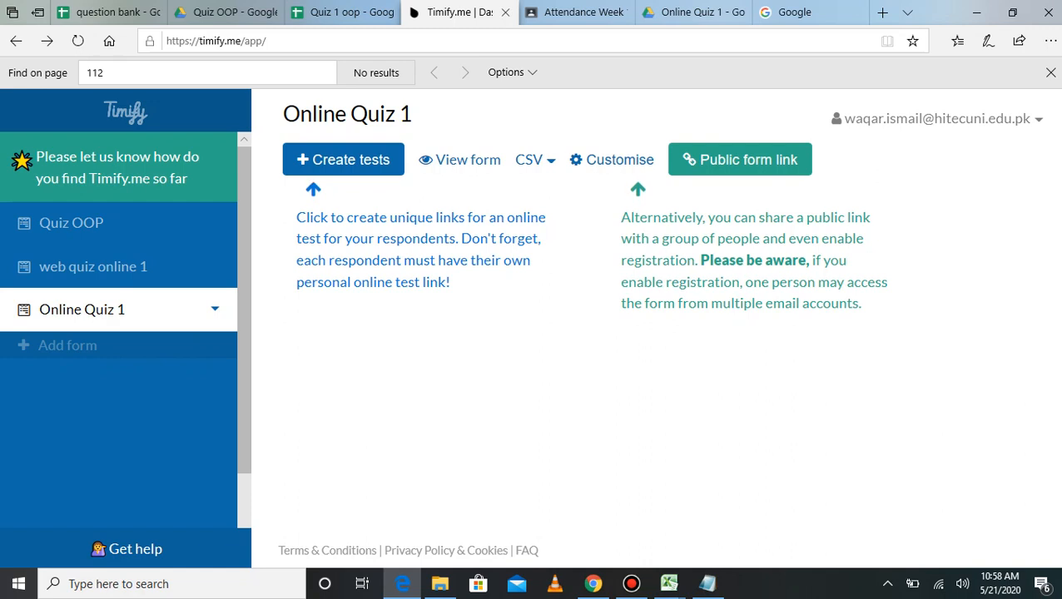
pyautogui.moveTo(849, 132)
pyautogui.mouseDown()
pyautogui.moveTo(1004, 119)
pyautogui.moveTo(854, 119)
pyautogui.mouseUp()
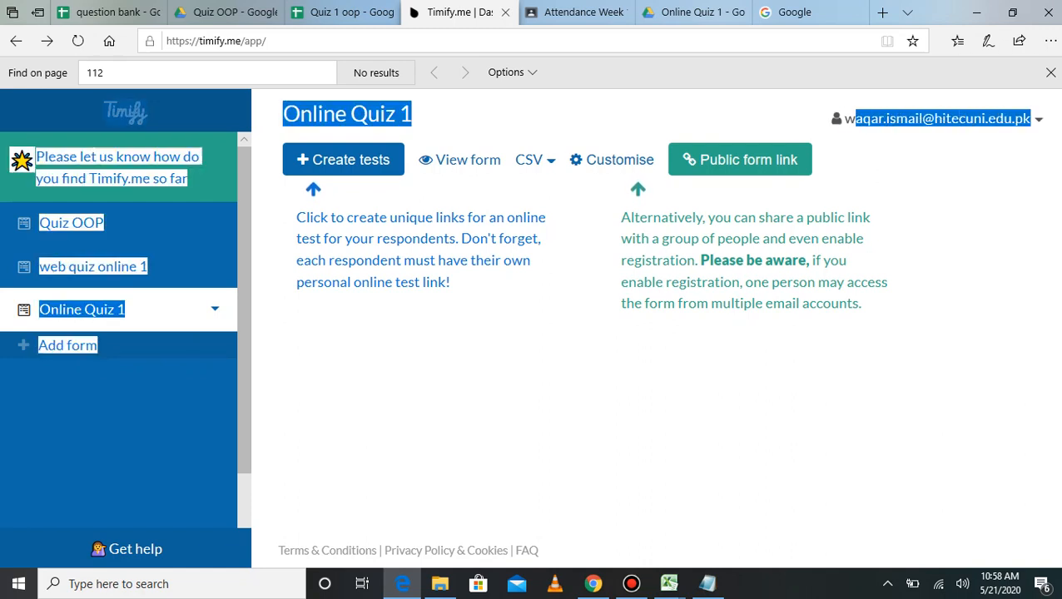
pyautogui.click(849, 125)
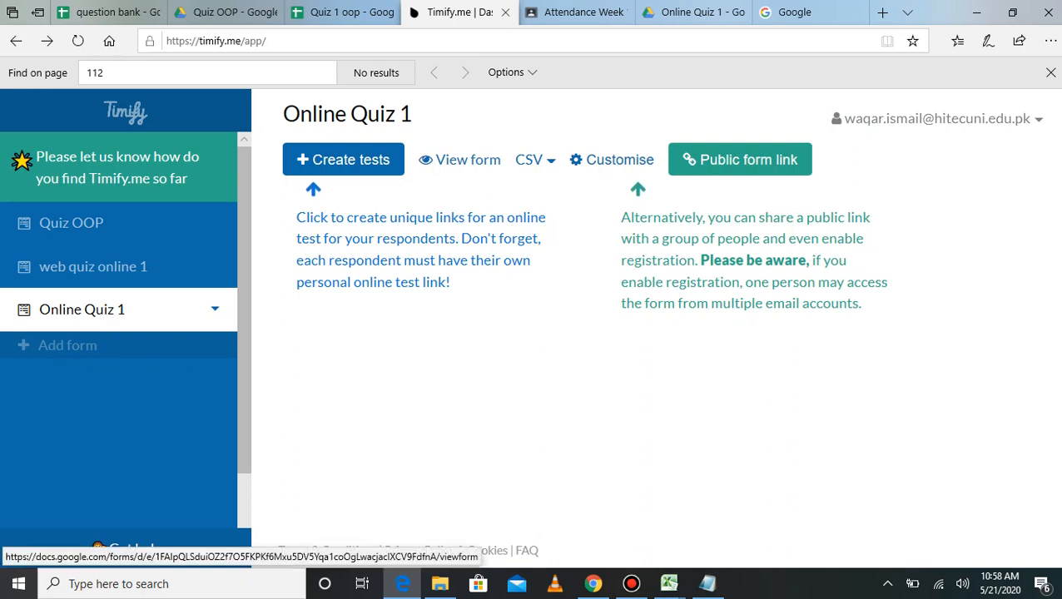
pyautogui.click(701, 13)
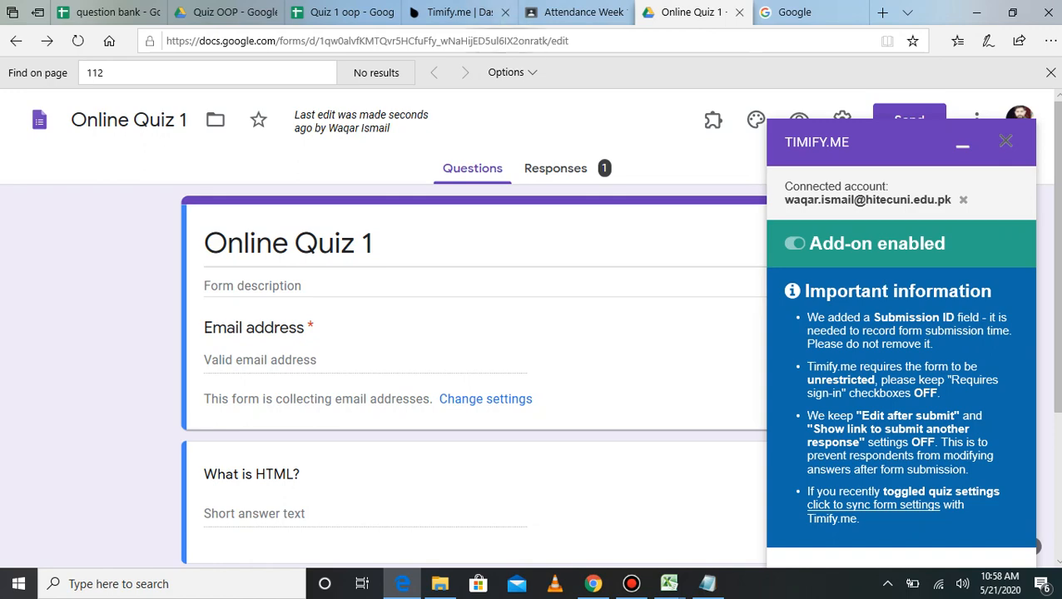
pyautogui.click(460, 11)
pyautogui.click(316, 166)
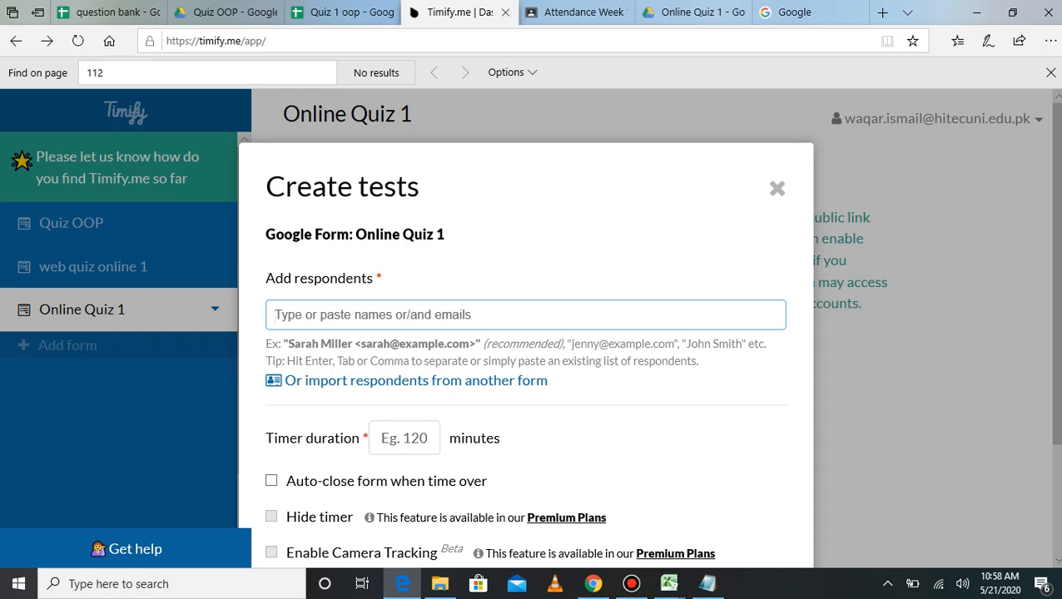
# Step: Enter the student's Gmail address in Add respondents and confirm it as an entry
pyautogui.write('https://timify.me/form/hfwD1SMsfaDOB6Ys')
pyautogui.press('BackSpace')
pyautogui.press('BackSpace')
pyautogui.press('BackSpace')
pyautogui.press('BackSpace')
pyautogui.press('BackSpace')
pyautogui.press('BackSpace')
pyautogui.press('BackSpace')
pyautogui.press('BackSpace')
pyautogui.press('BackSpace')
pyautogui.press('BackSpace')
pyautogui.press('BackSpace')
pyautogui.press('BackSpace')
pyautogui.press('BackSpace')
pyautogui.press('BackSpace')
pyautogui.press('BackSpace')
pyautogui.press('BackSpace')
pyautogui.press('BackSpace')
pyautogui.press('BackSpace')
pyautogui.press('BackSpace')
pyautogui.press('BackSpace')
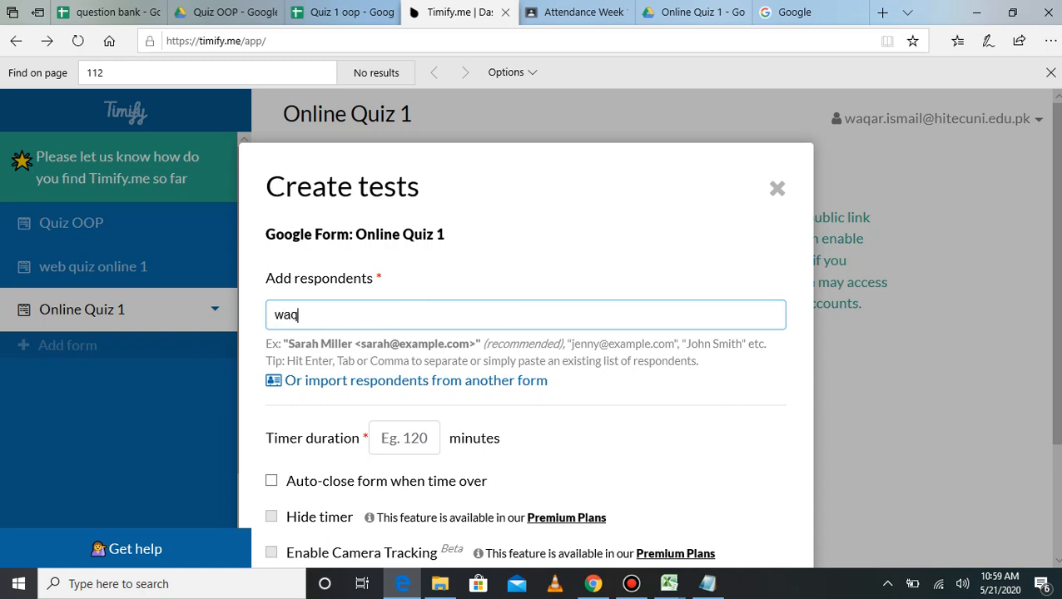
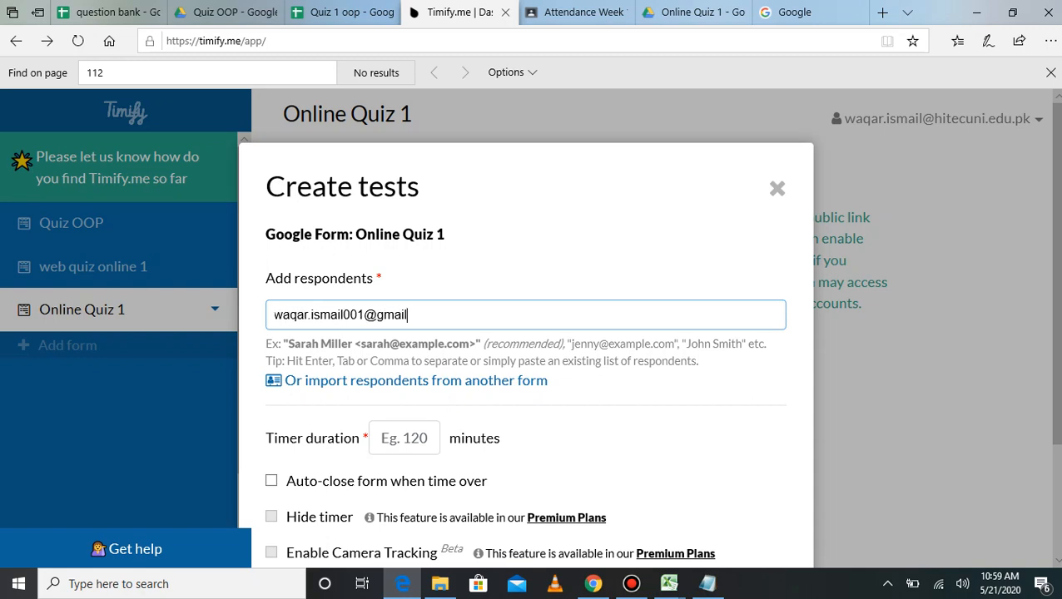
pyautogui.press('Return')
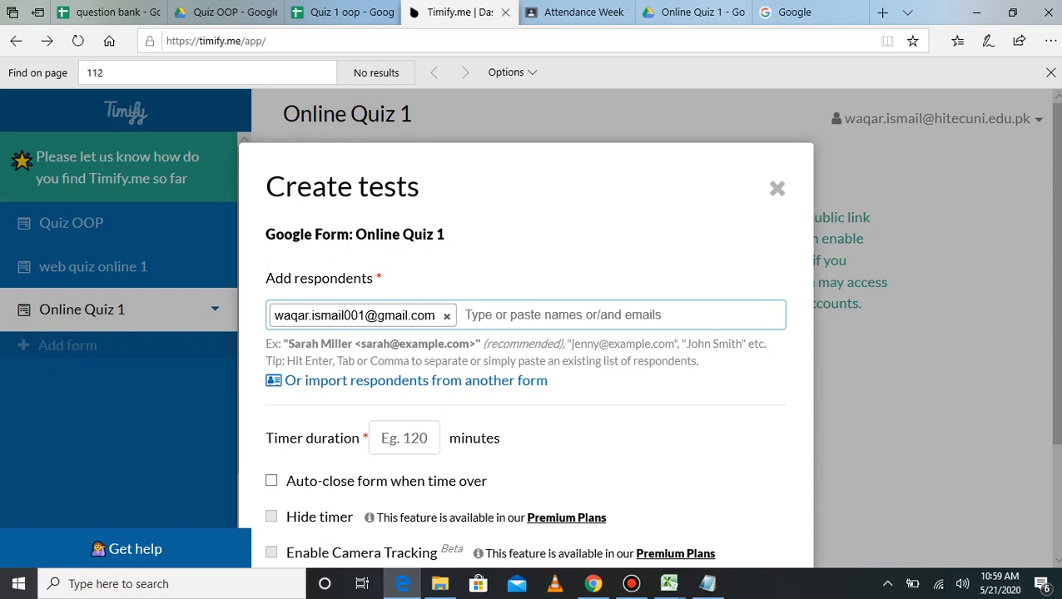
# Step: Glance over the web and oop data spreadsheet, then return to the test dialog
pyautogui.click(669, 583)
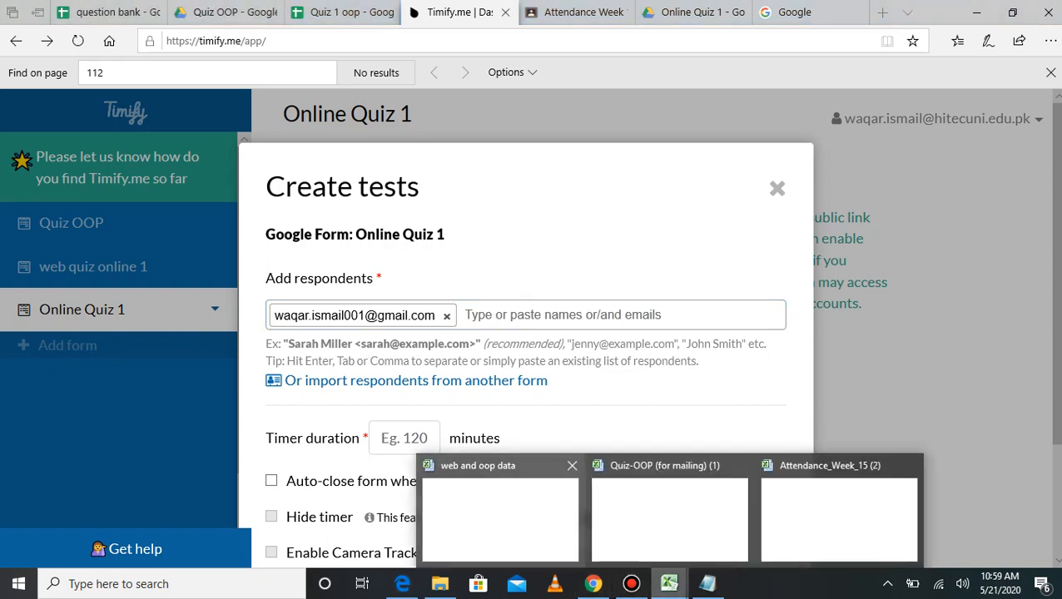
pyautogui.click(500, 519)
pyautogui.scroll(-18, 524, 341)
pyautogui.scroll(10, 524, 341)
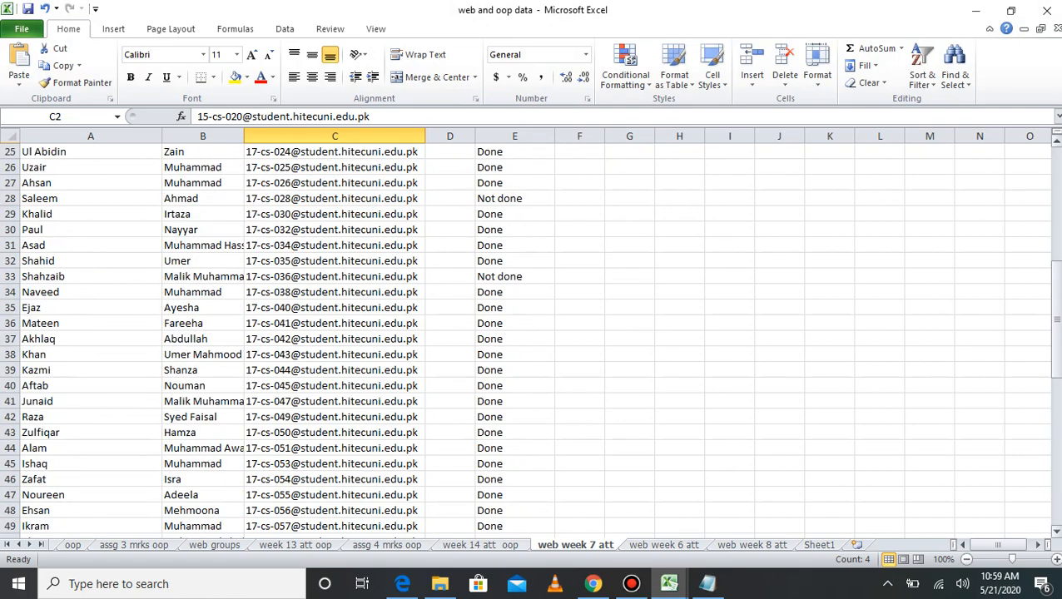
pyautogui.scroll(8, 525, 341)
pyautogui.click(977, 11)
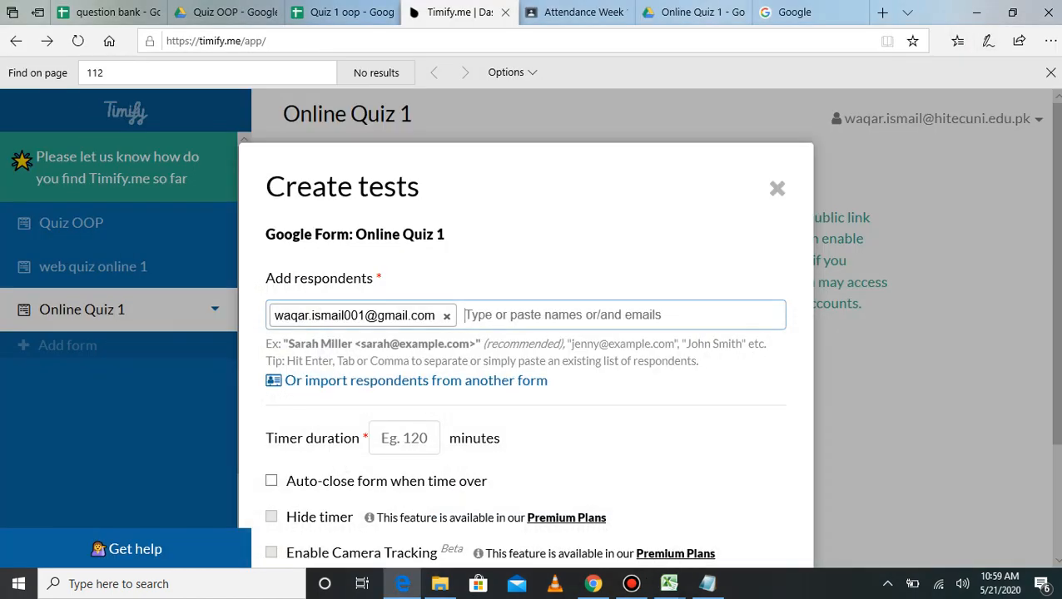
# Step: Set a 2-minute timer duration and create the test for the respondent
pyautogui.click(404, 438)
pyautogui.write('2')
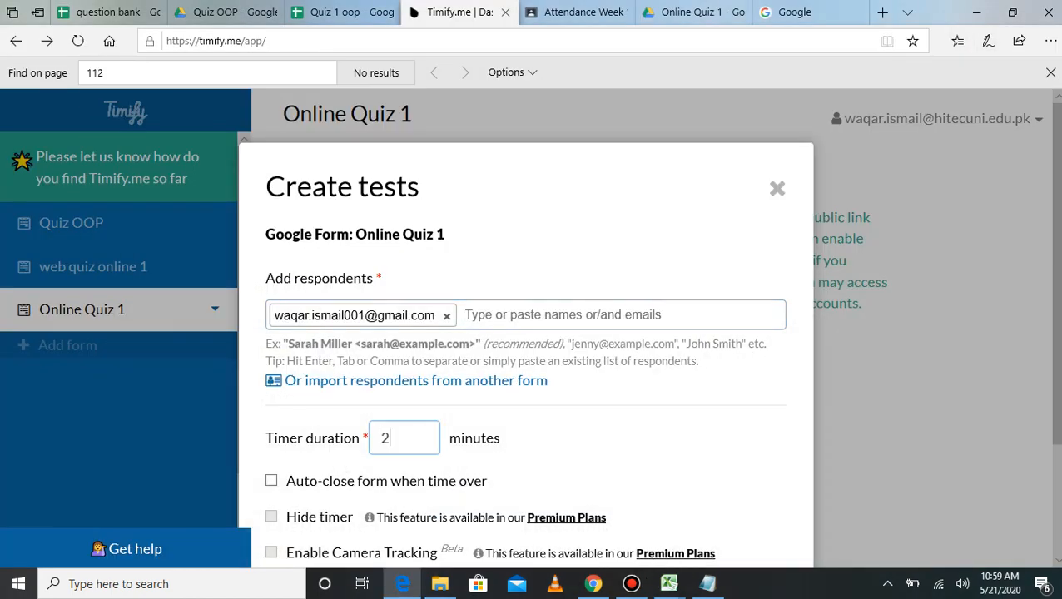
pyautogui.scroll(-2, 524, 374)
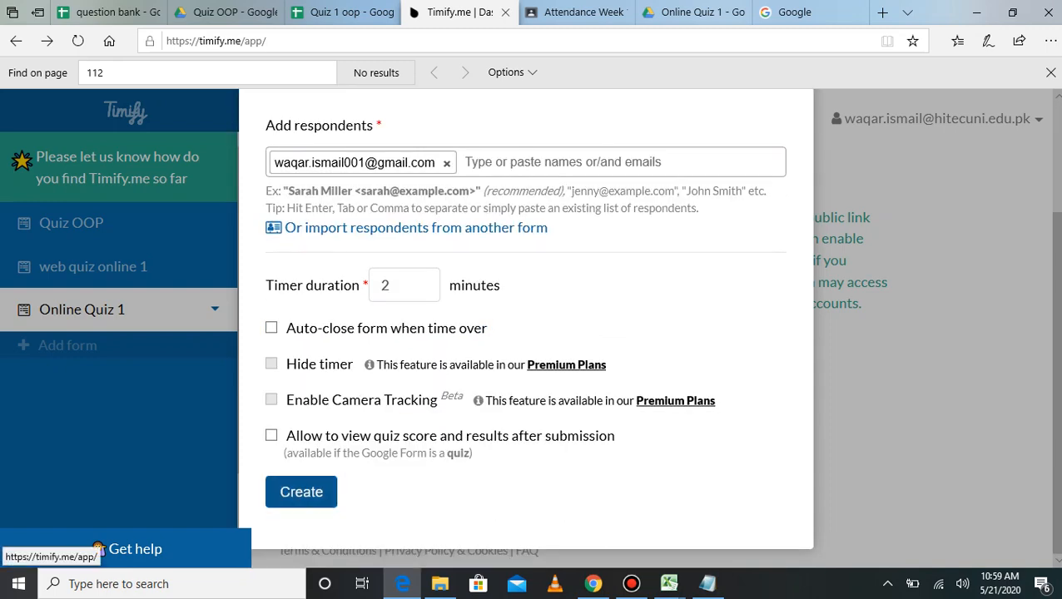
pyautogui.click(301, 491)
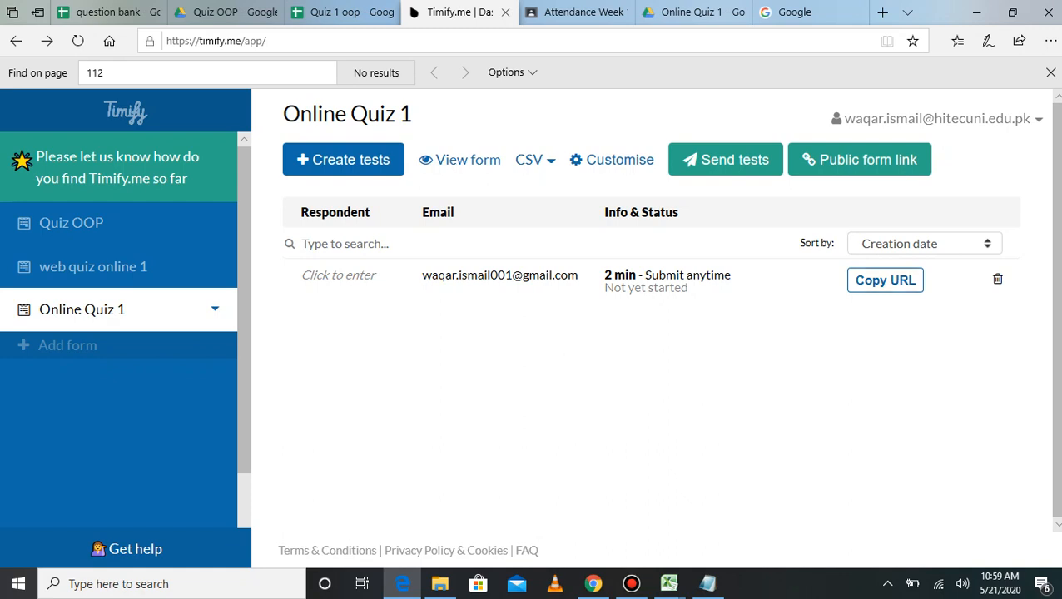
# Step: Copy the quiz's public form link and close its window
pyautogui.moveTo(431, 275); pyautogui.dragTo(554, 275)
pyautogui.click(860, 160)
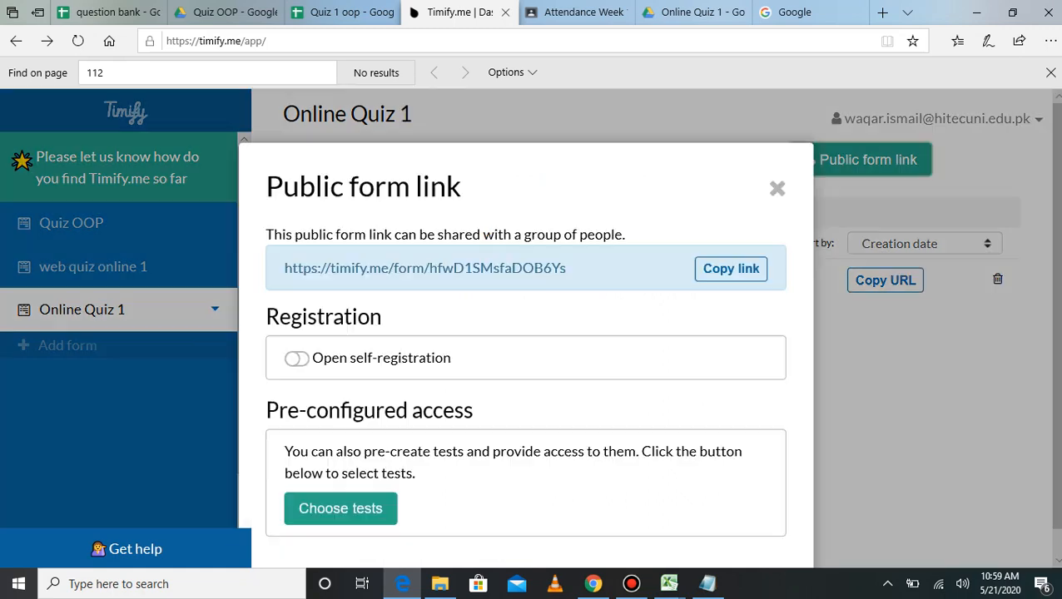
pyautogui.click(731, 269)
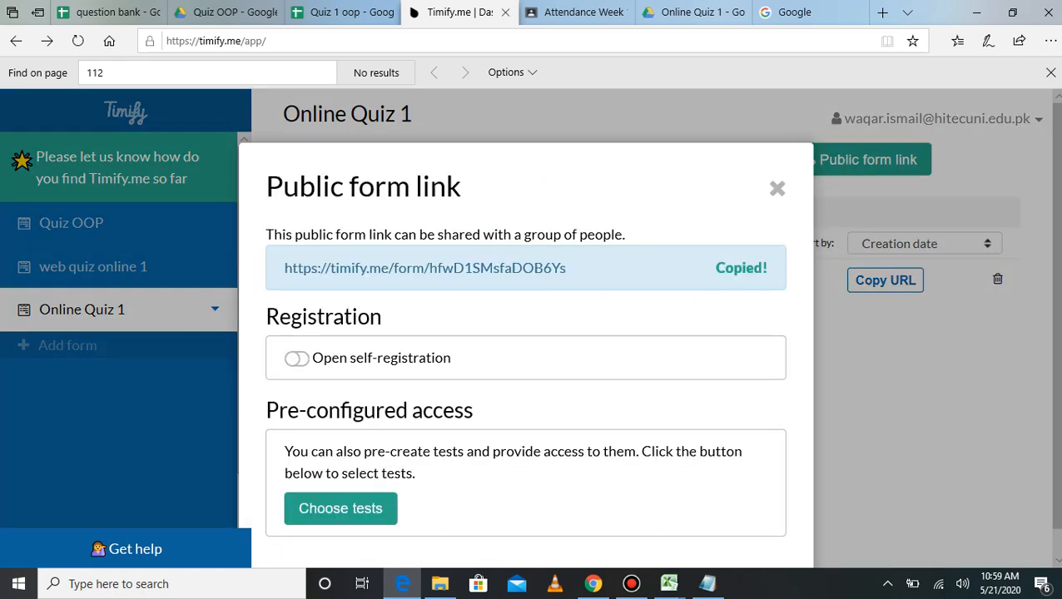
pyautogui.click(777, 189)
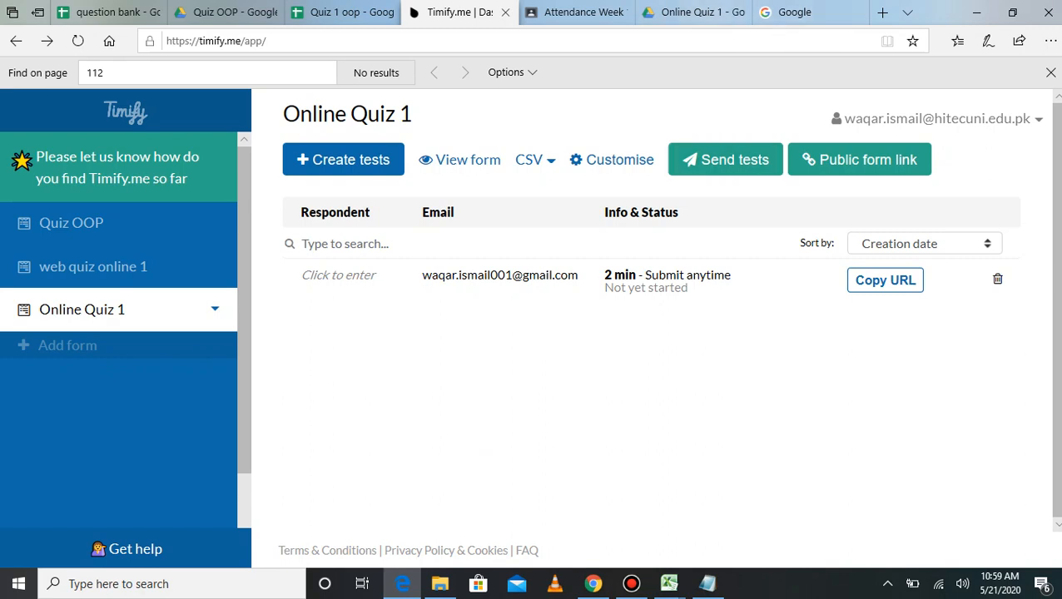
pyautogui.click(593, 583)
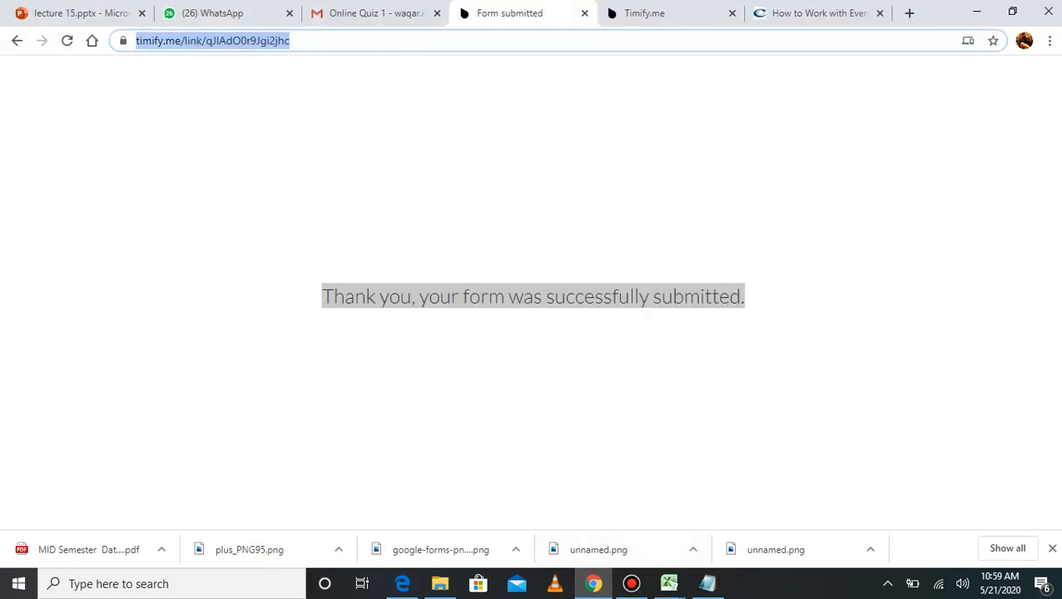
# Step: Open the pasted Online Quiz 1 public form link in Chrome
pyautogui.write('https://timify.me/form/hfwD1SMsfaDOB6Ys')
pyautogui.press('Return')
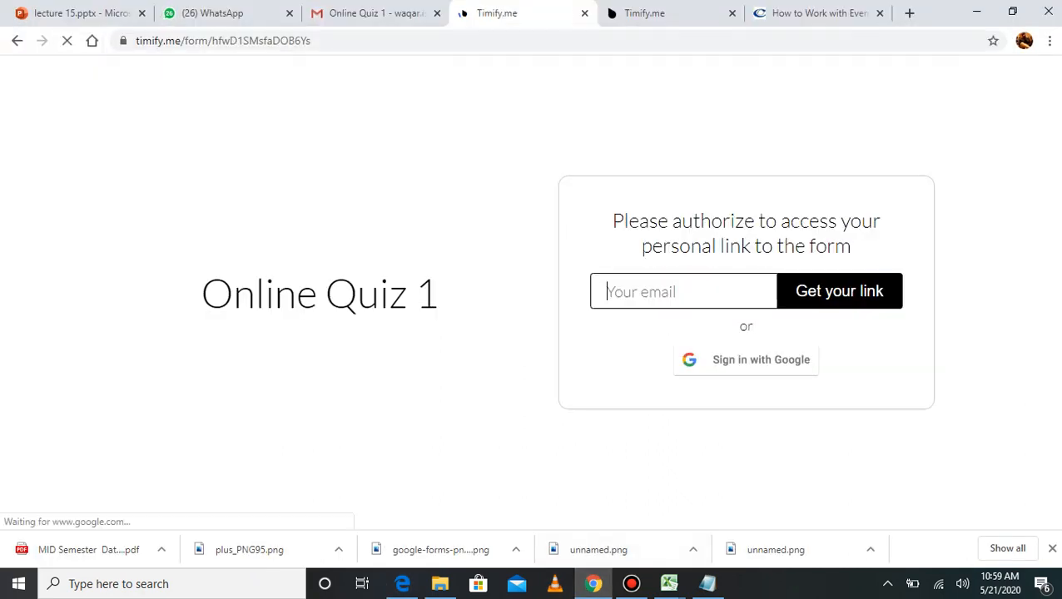
pyautogui.moveTo(202, 294); pyautogui.dragTo(439, 294)
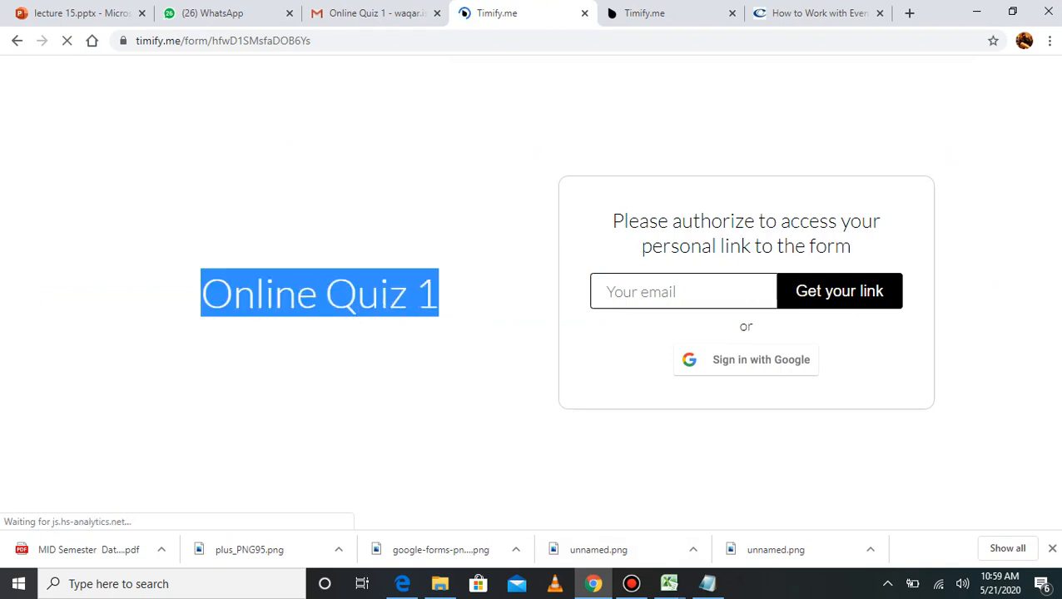
pyautogui.hotkey('ctrl', 'l')
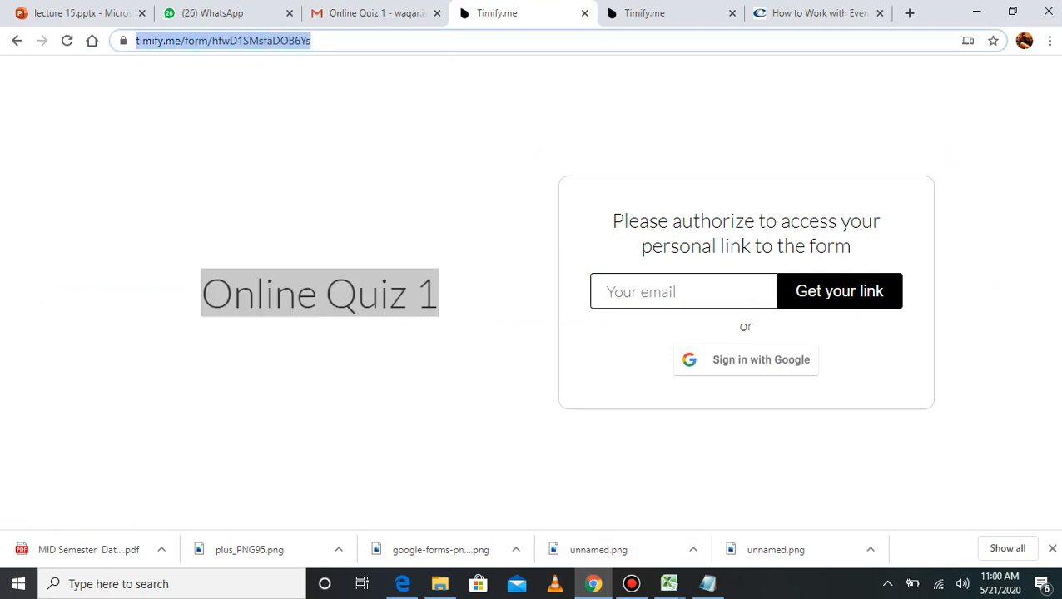
pyautogui.click(449, 366)
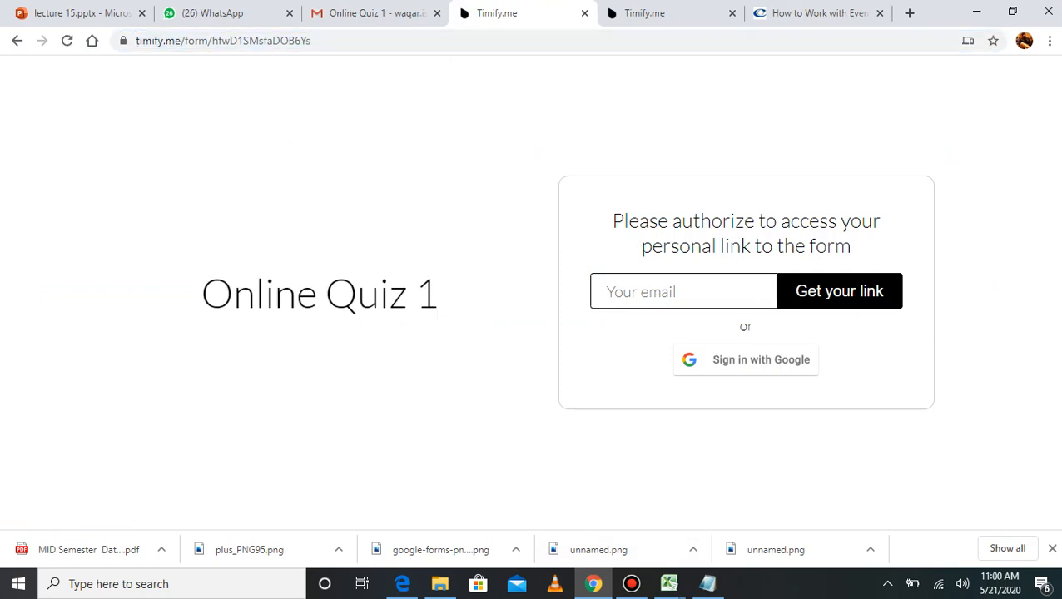
pyautogui.moveTo(201, 294); pyautogui.dragTo(438, 294)
# Step: Fill the quiz page's email field with a saved address and correct its extra digits
pyautogui.click(666, 292)
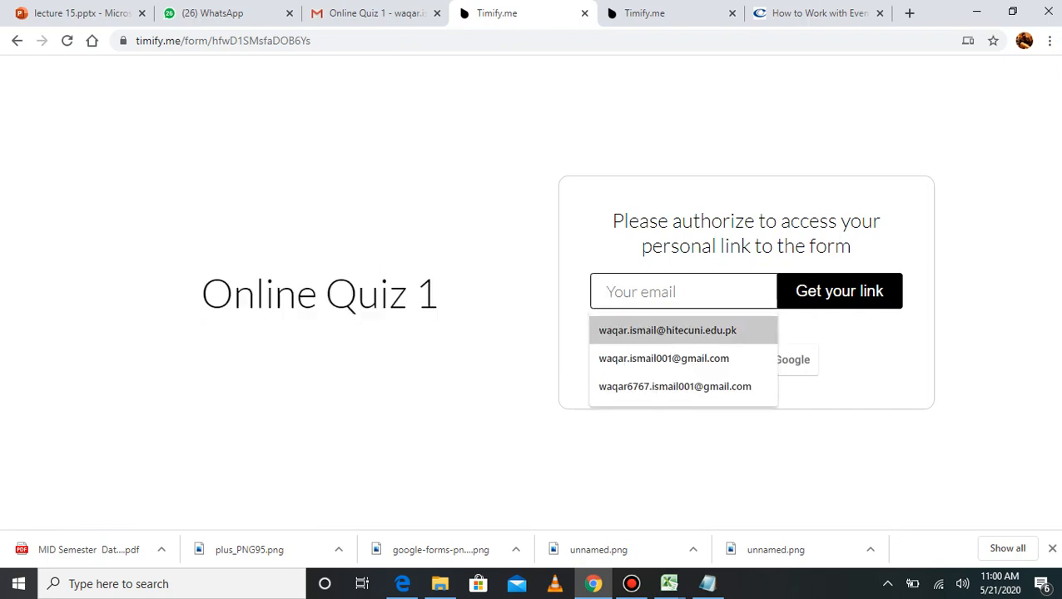
pyautogui.click(675, 387)
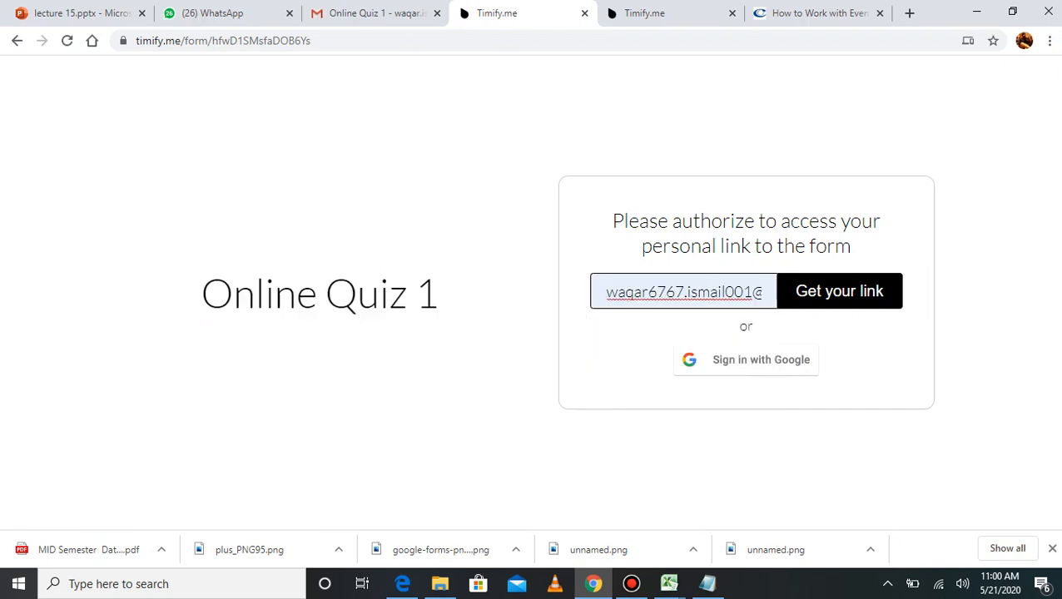
pyautogui.press('Return')
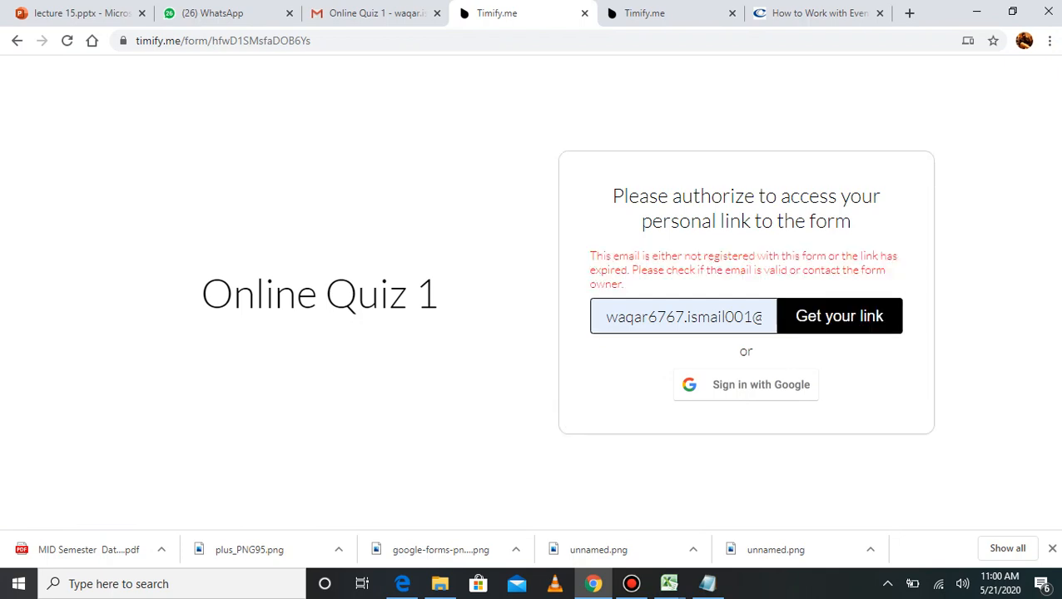
pyautogui.click(683, 317)
pyautogui.press('BackSpace')
pyautogui.press('BackSpace')
pyautogui.press('BackSpace')
pyautogui.press('BackSpace')
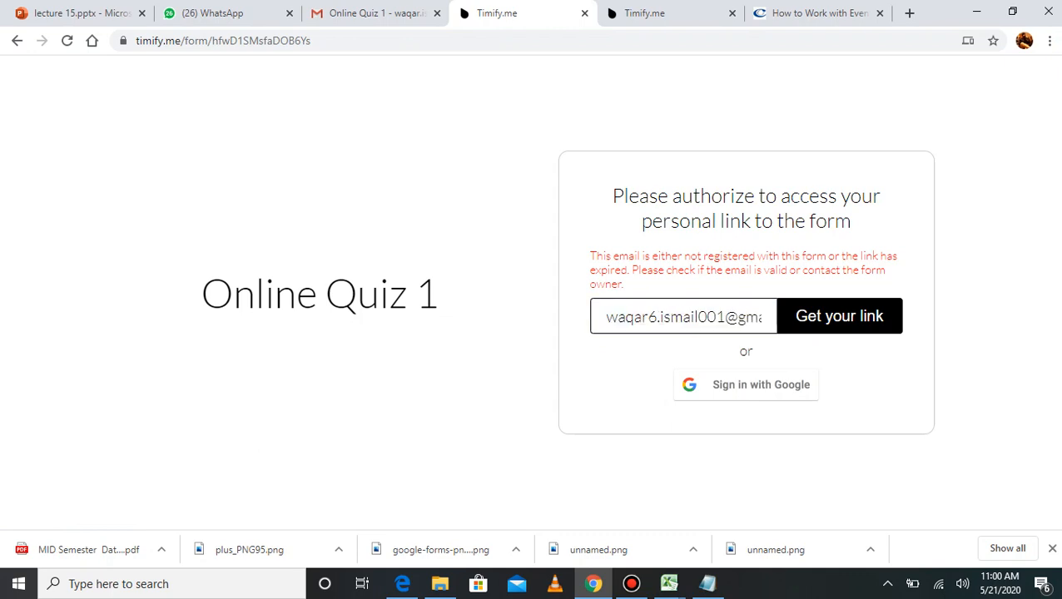
pyautogui.tripleClick(626, 317)
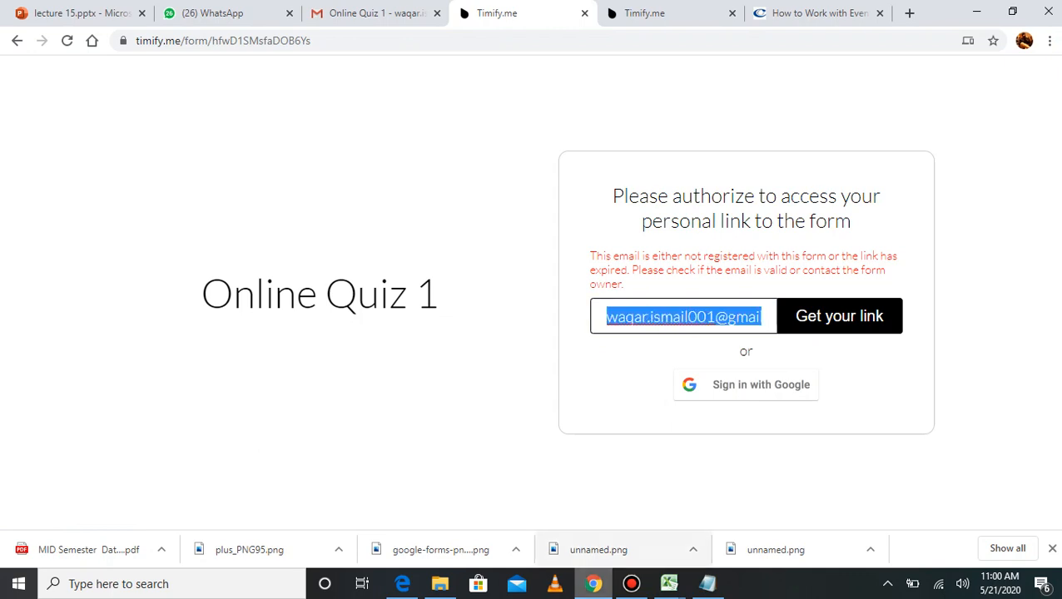
# Step: Check the Timify dashboard, then submit the email to request the personal quiz link
pyautogui.click(403, 584)
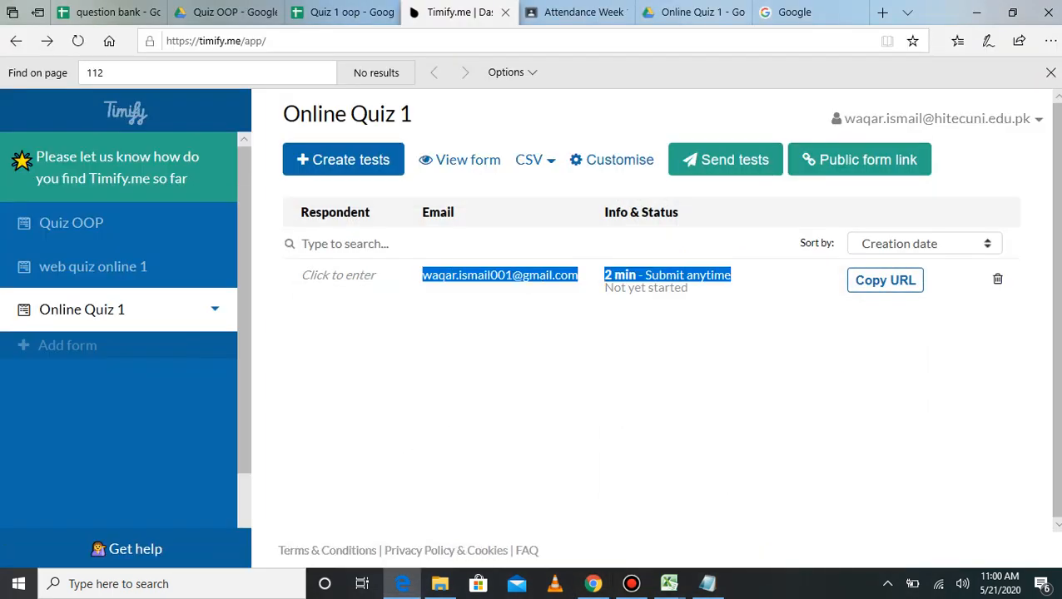
pyautogui.click(631, 584)
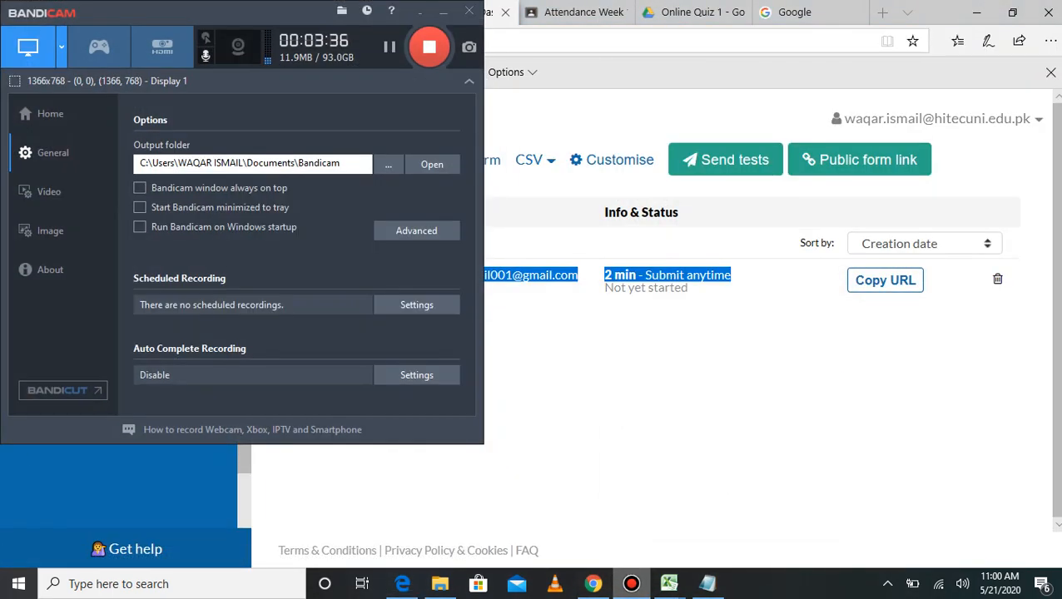
pyautogui.click(1060, 583)
pyautogui.click(402, 584)
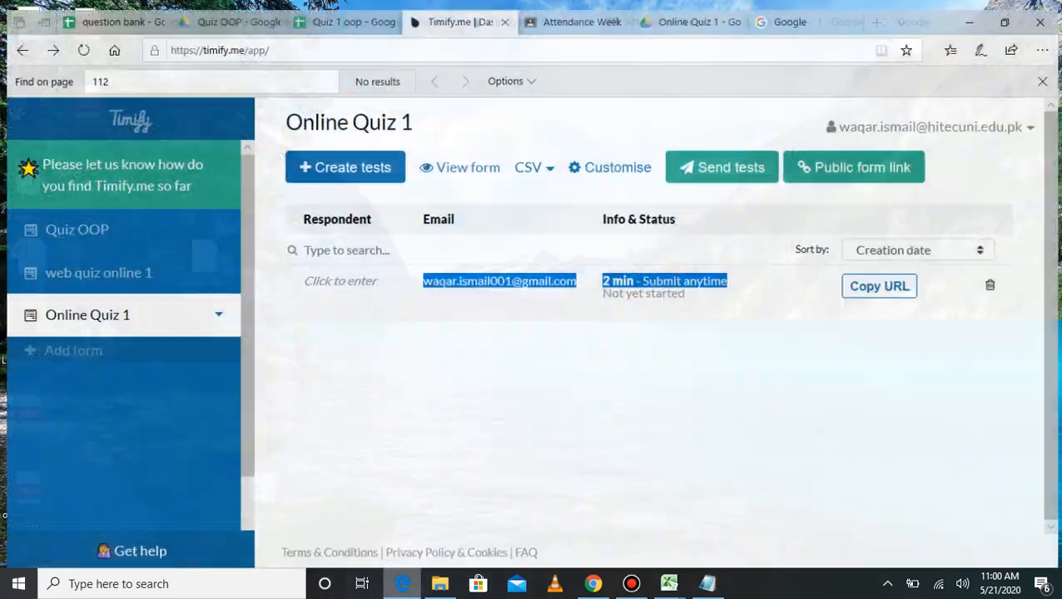
pyautogui.click(593, 583)
pyautogui.press('Return')
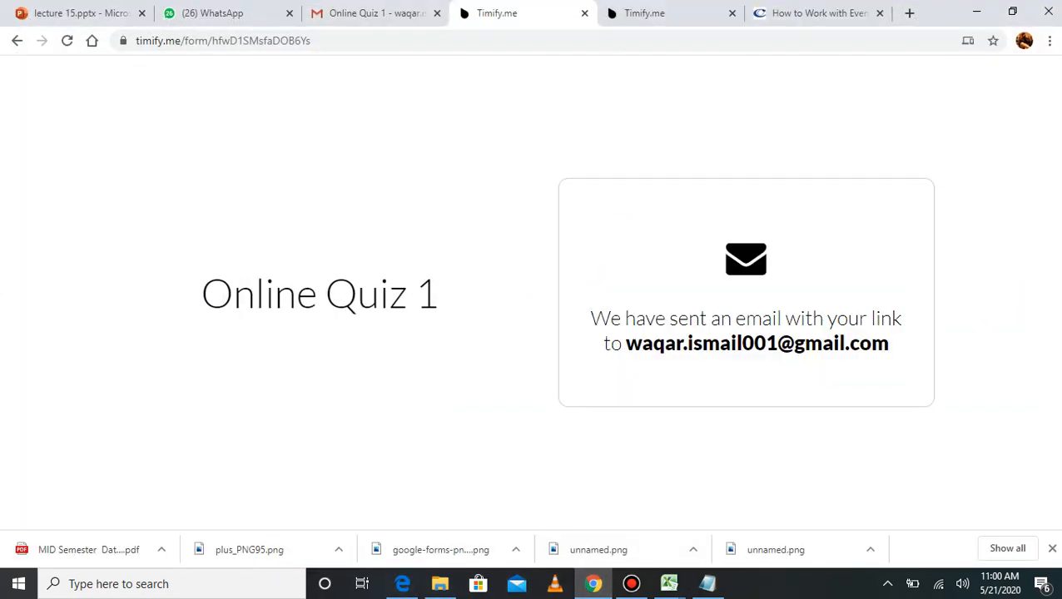
# Step: Read the confirmation that the link was emailed and go to the Gmail message
pyautogui.moveTo(591, 319); pyautogui.dragTo(889, 344)
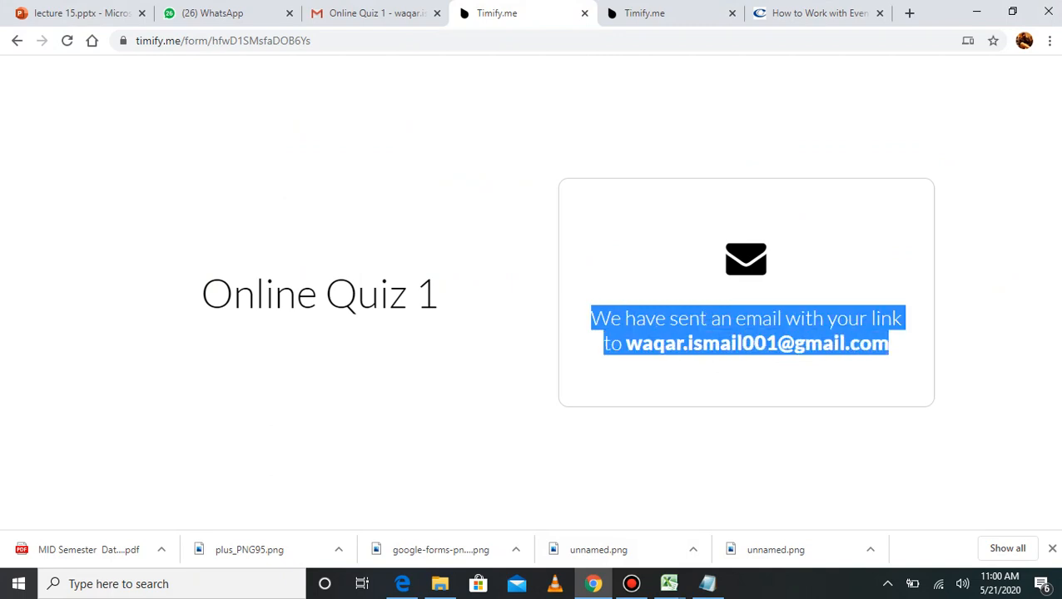
pyautogui.click(892, 354)
pyautogui.moveTo(625, 343)
pyautogui.mouseDown()
pyautogui.moveTo(889, 344)
pyautogui.moveTo(625, 343)
pyautogui.mouseUp()
pyautogui.click(891, 348)
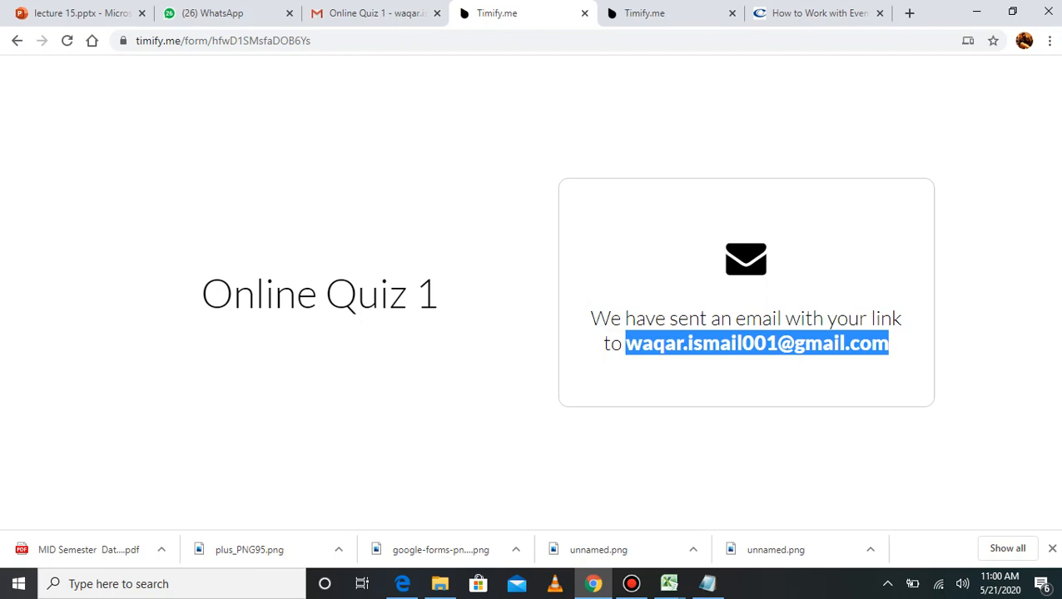
pyautogui.click(363, 14)
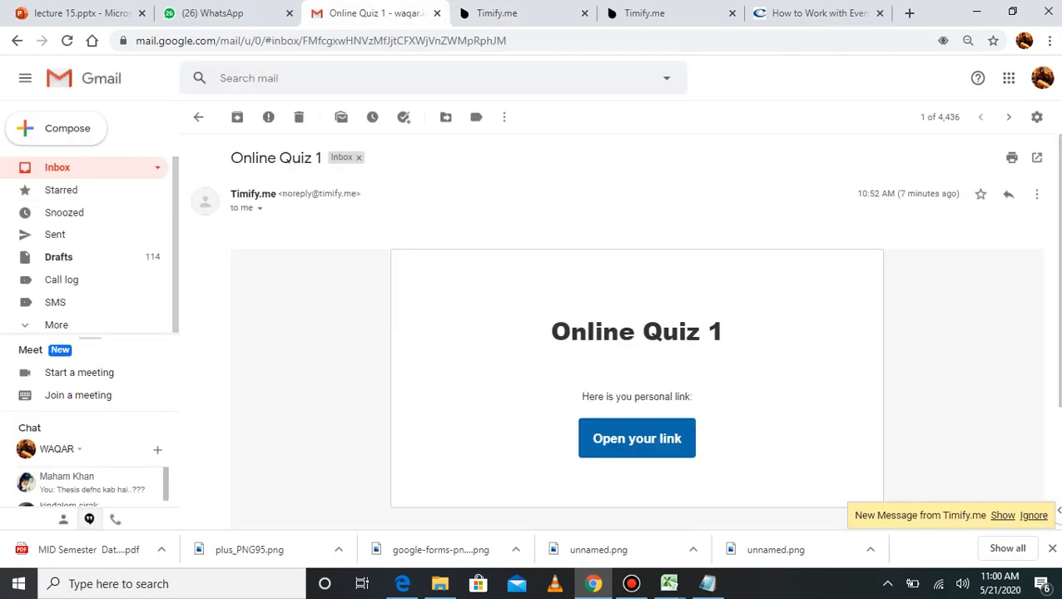
# Step: Open the Timify.me Online Quiz 1 email from the inbox and follow 'Open your link'
pyautogui.click(57, 168)
pyautogui.click(404, 188)
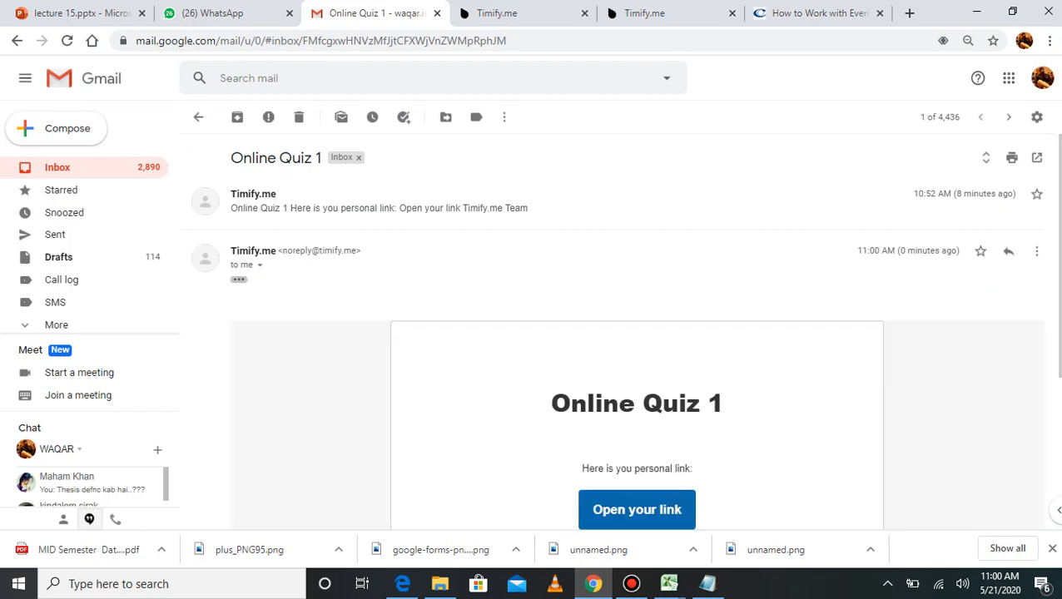
pyautogui.scroll(-3, 625, 333)
pyautogui.click(637, 261)
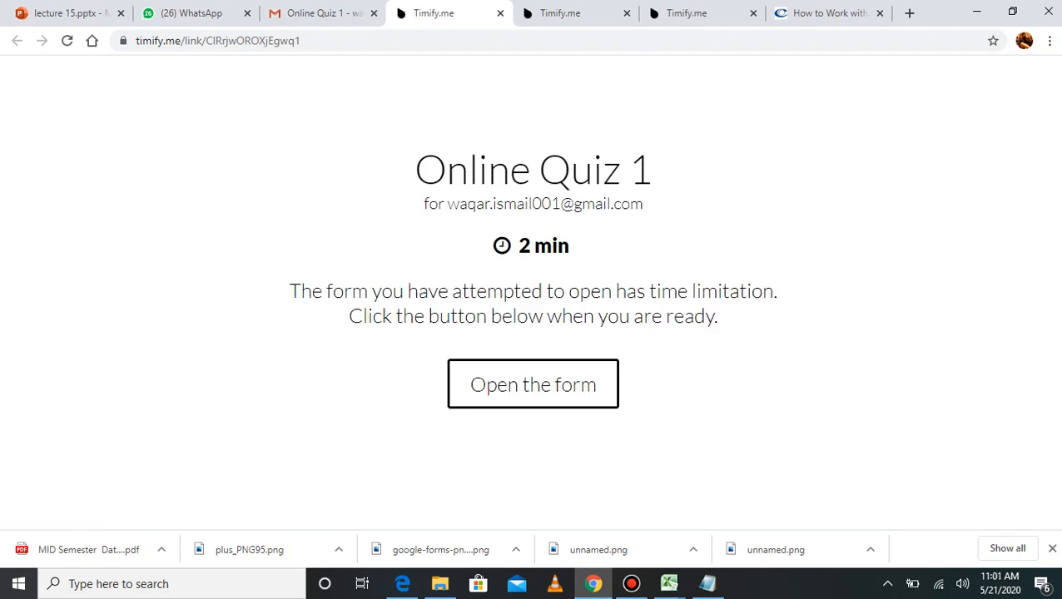
# Step: Start the timed form and note the 2 min countdown running
pyautogui.hotkey('ctrl', 'a')
pyautogui.click(600, 250)
pyautogui.moveTo(571, 247); pyautogui.dragTo(510, 246)
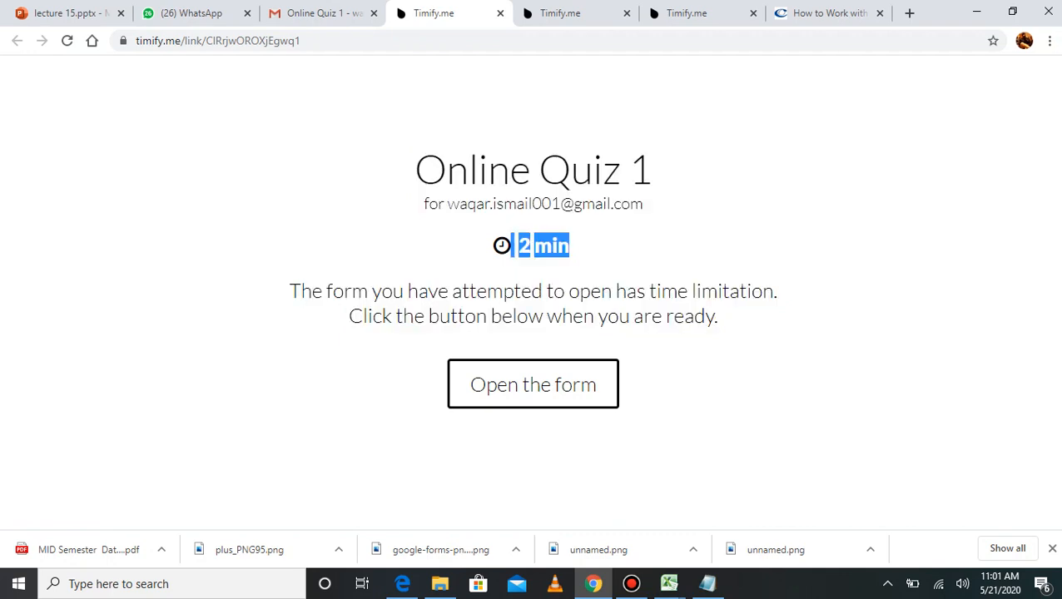
pyautogui.click(600, 250)
pyautogui.click(533, 385)
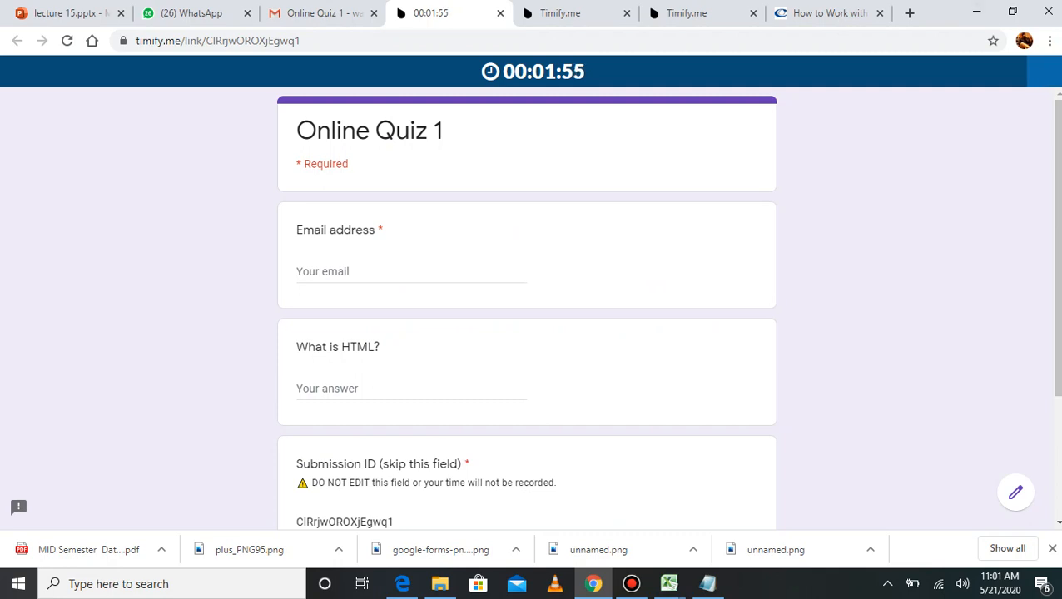
pyautogui.moveTo(503, 73); pyautogui.dragTo(586, 72)
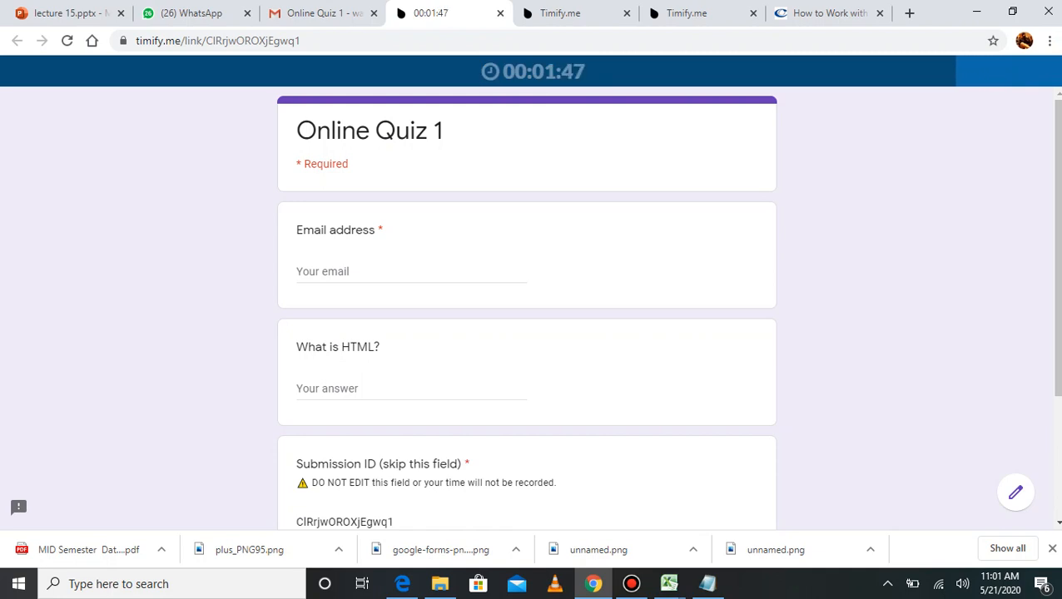
# Step: Autofill the email, answer 'What is HTML?' with 'fgdrtghg', and submit the quiz
pyautogui.click(342, 272)
pyautogui.press('Down')
pyautogui.press('Return')
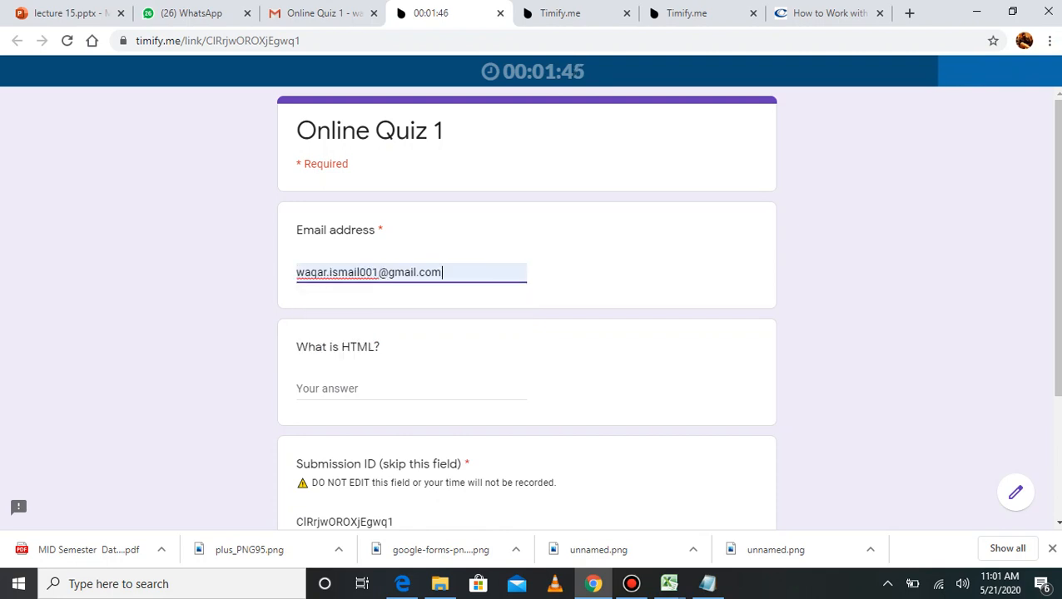
pyautogui.press('Tab')
pyautogui.write('fgdrtghg')
pyautogui.scroll(-3, 526, 308)
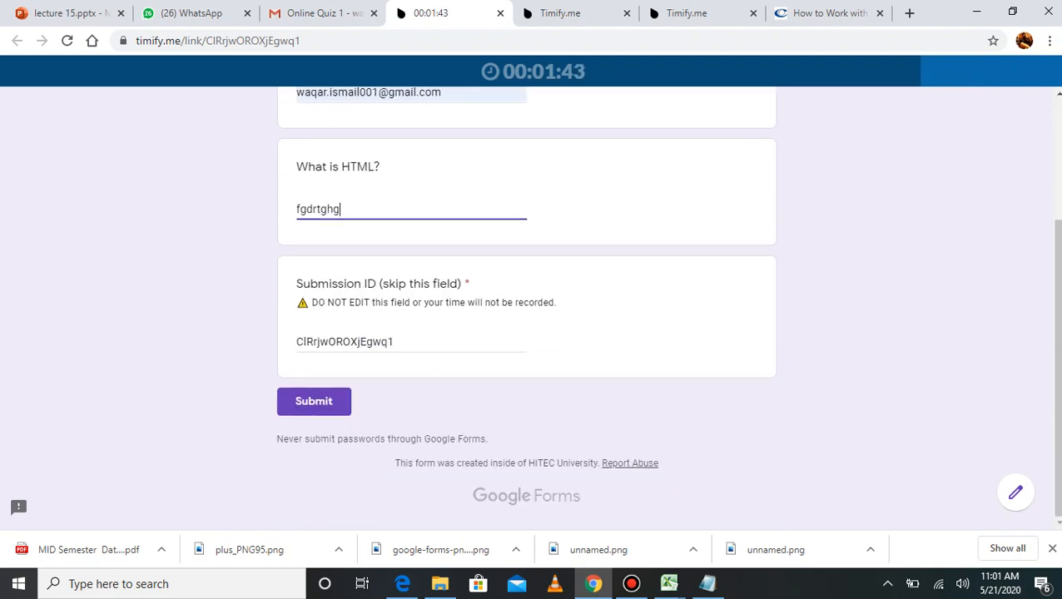
pyautogui.click(314, 401)
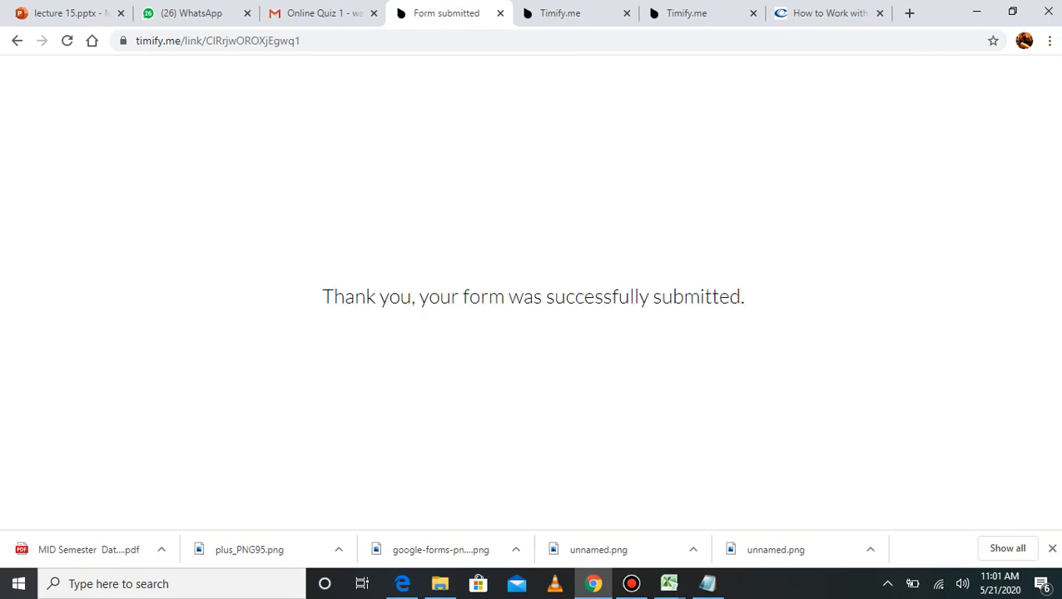
pyautogui.click(402, 584)
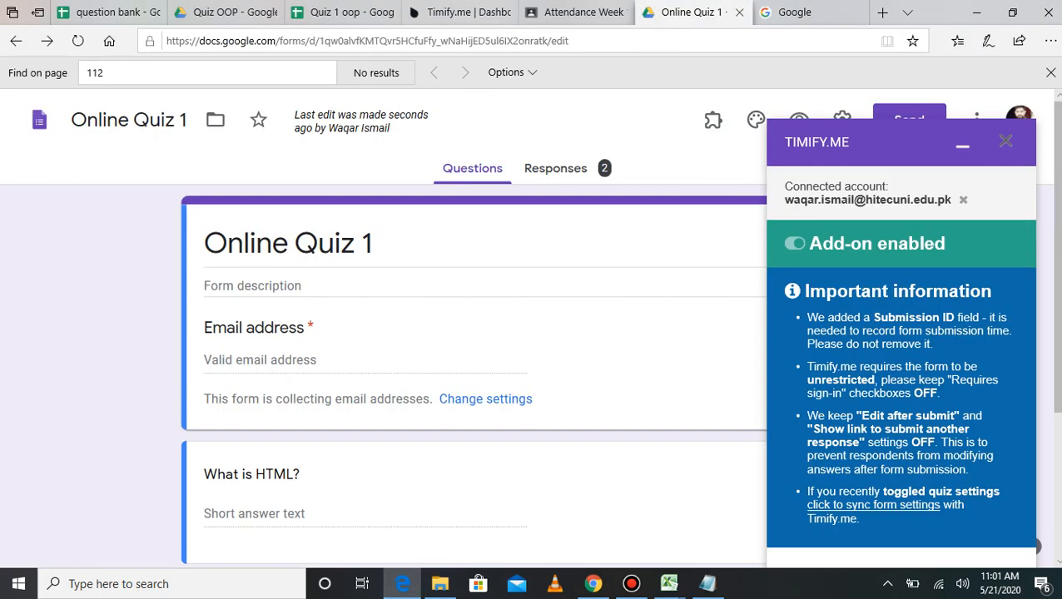
# Step: Review Online Quiz 1's 2 responses, including the new answer, and collapse the Timify.me panel
pyautogui.click(565, 168)
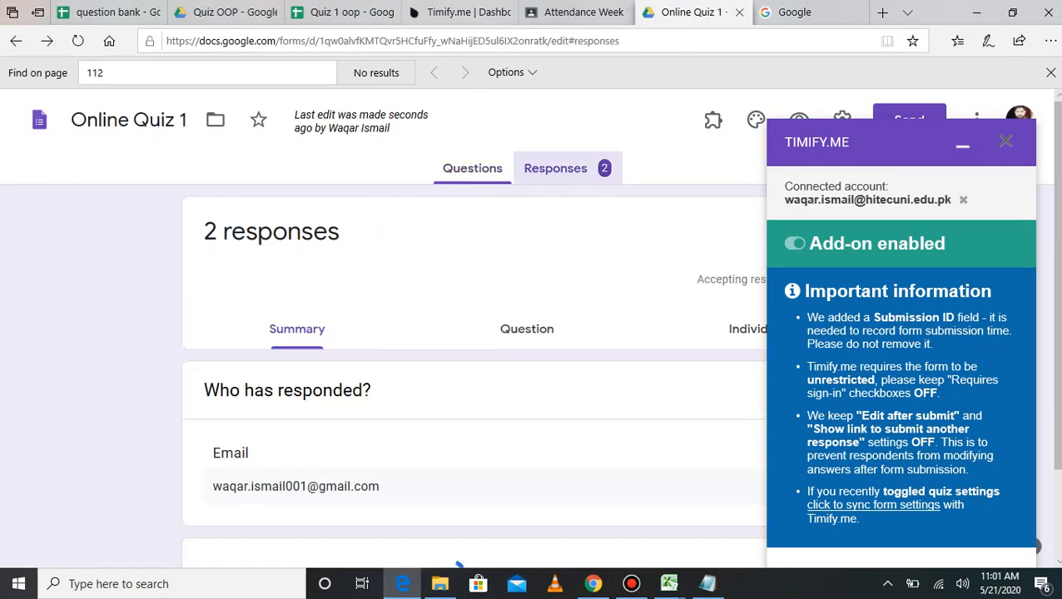
pyautogui.scroll(-1, 565, 250)
pyautogui.moveTo(213, 375); pyautogui.dragTo(380, 375)
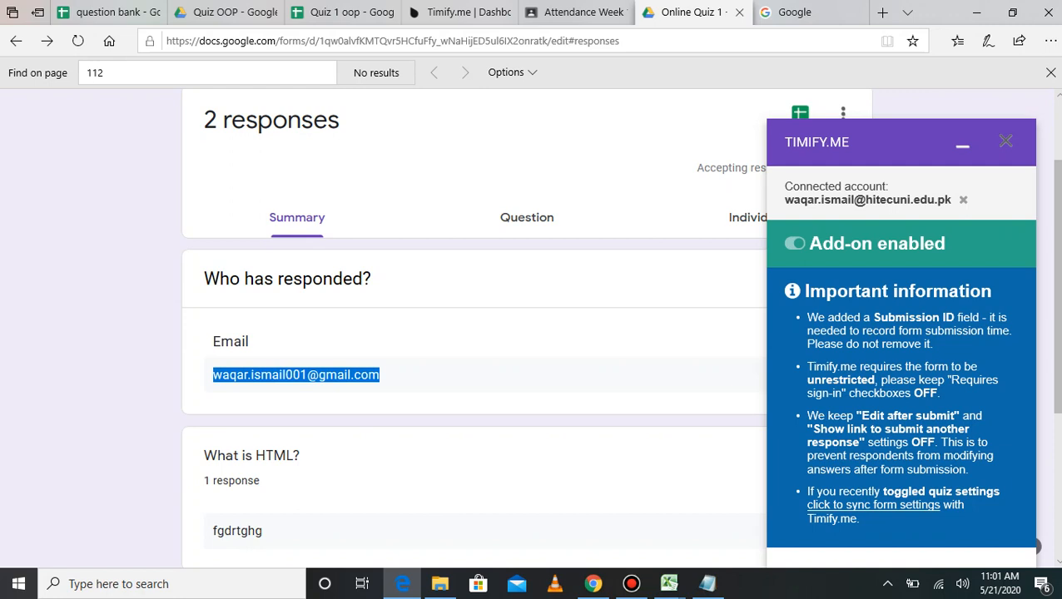
pyautogui.click(963, 146)
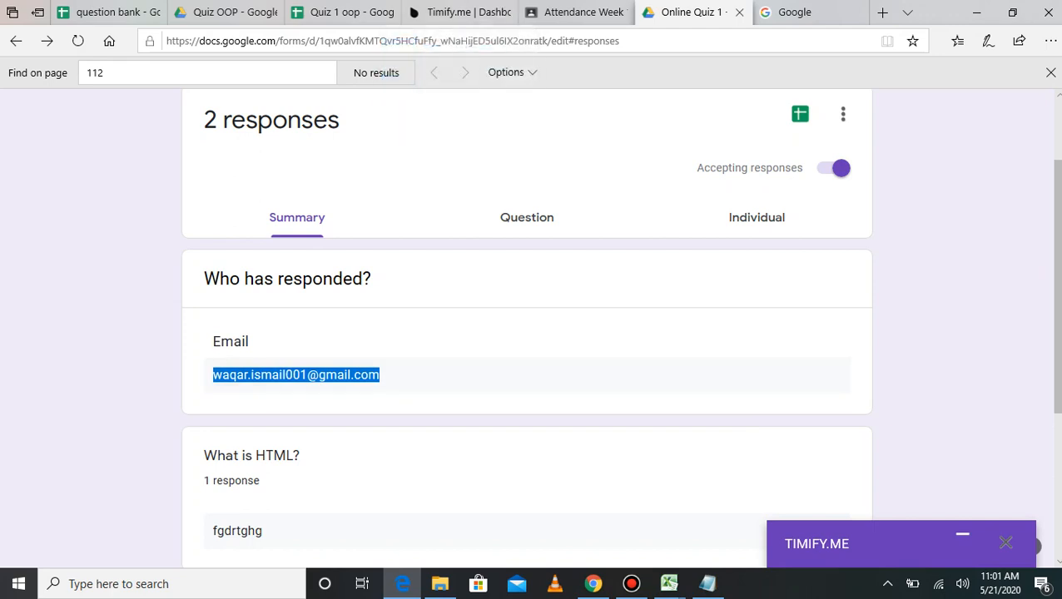
pyautogui.click(345, 12)
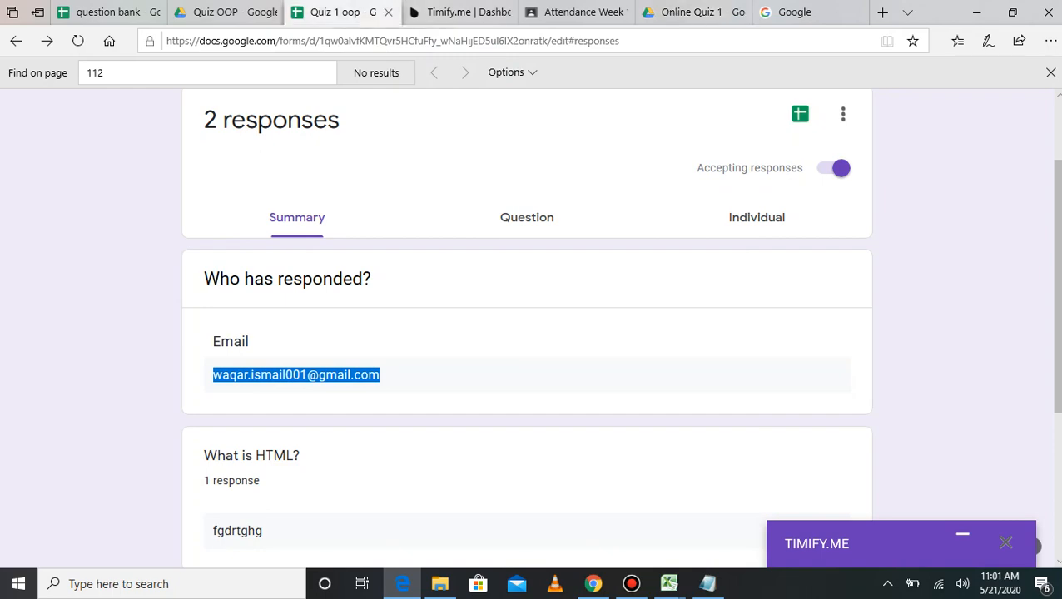
# Step: Scroll through the Form Responses 1 rows, checking the 5 / 10 score in C61, then return to Timify.me
pyautogui.scroll(7, 458, 314)
pyautogui.click(458, 313)
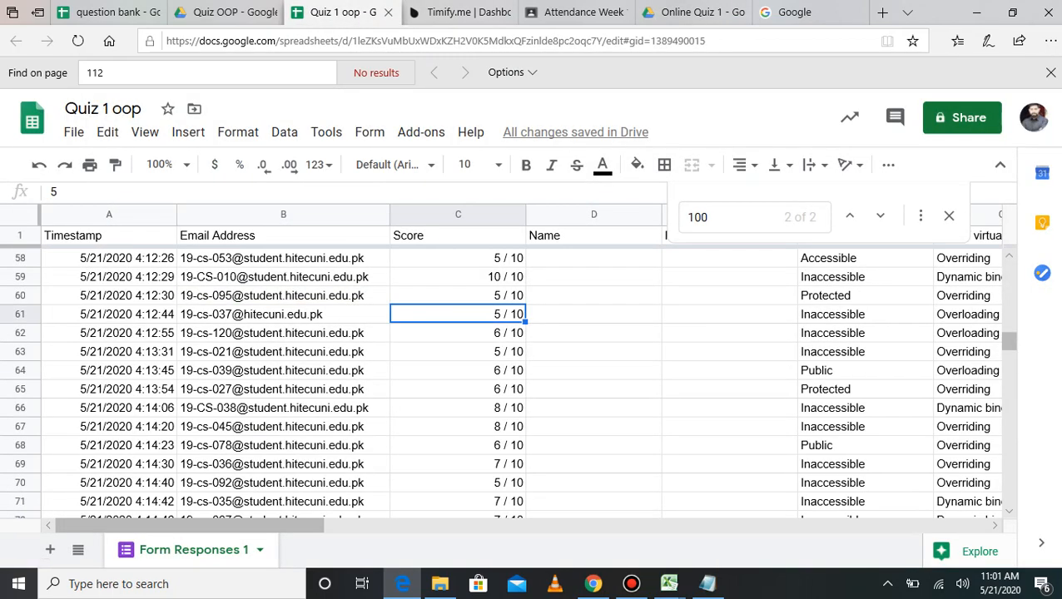
pyautogui.scroll(12, 458, 313)
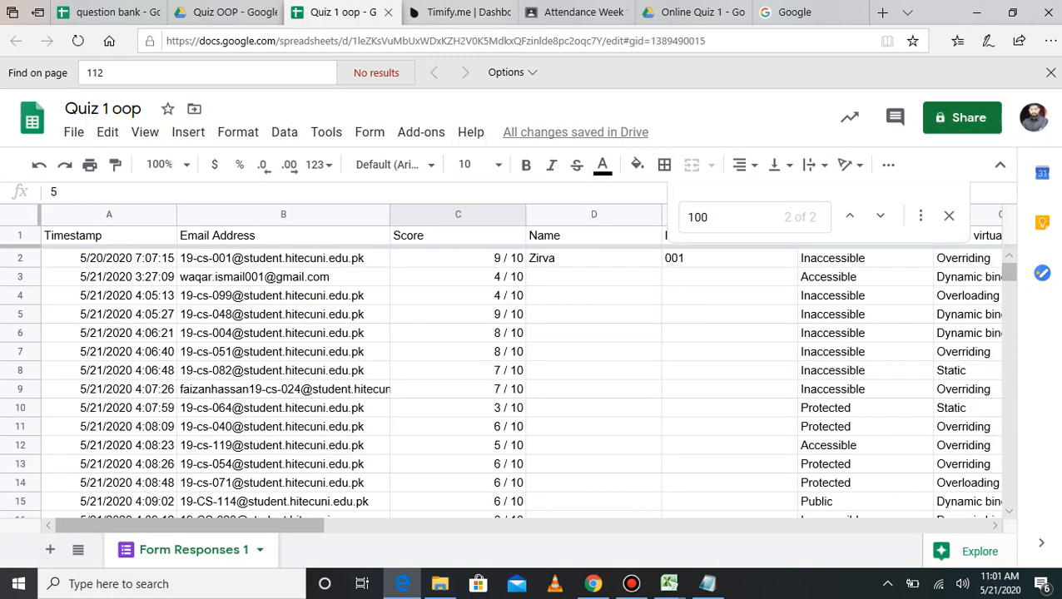
pyautogui.scroll(-20, 458, 375)
pyautogui.scroll(8, 458, 375)
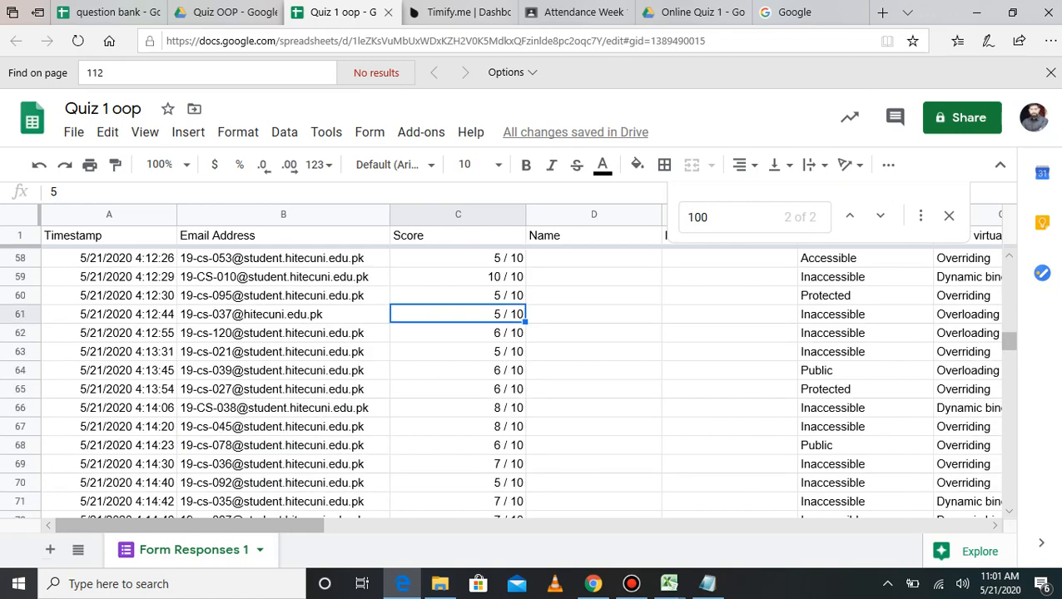
pyautogui.scroll(12, 458, 375)
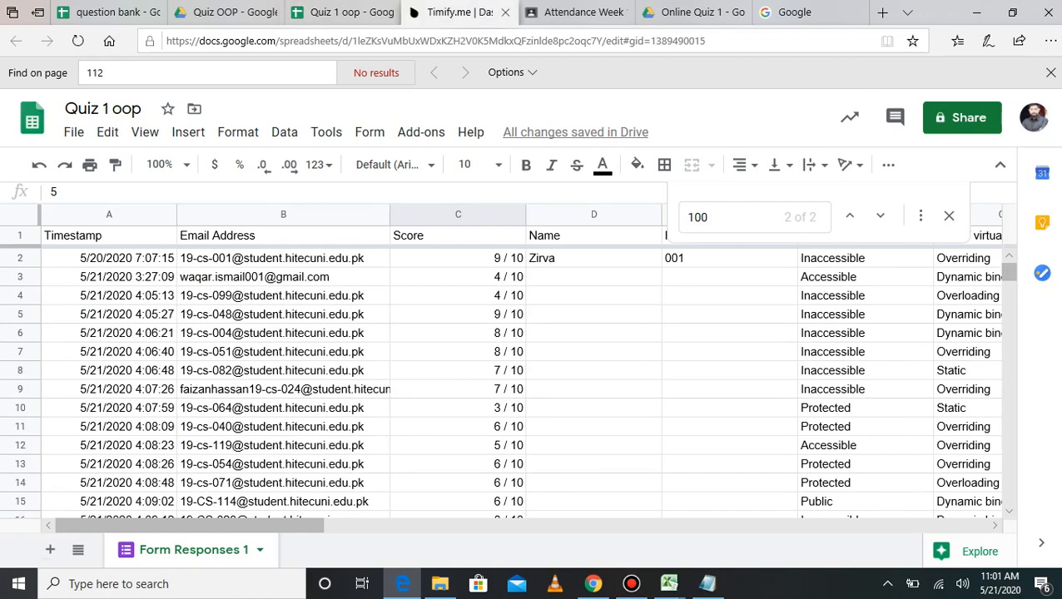
pyautogui.click(449, 11)
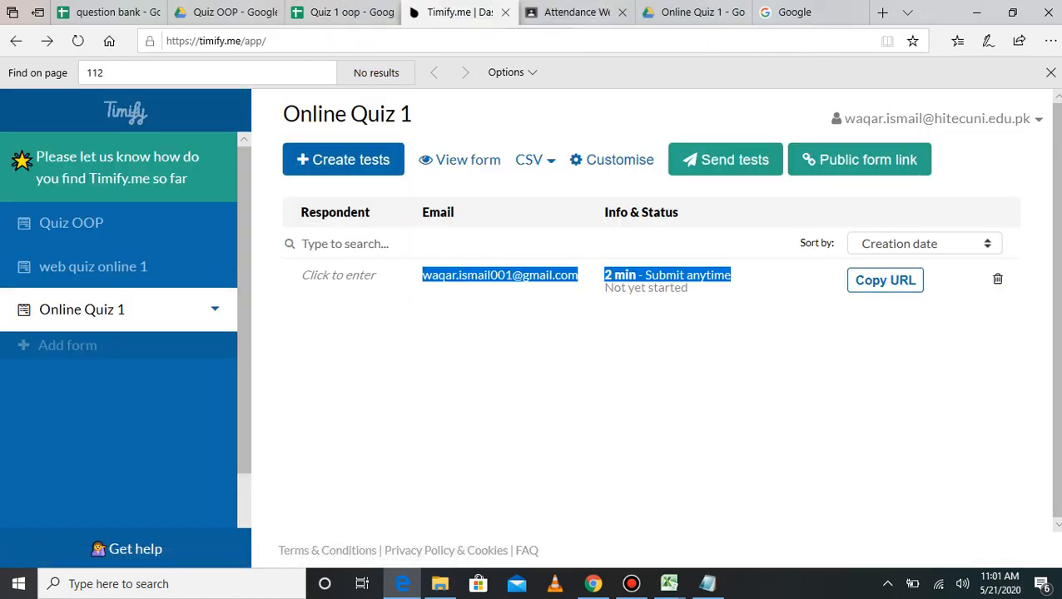
pyautogui.moveTo(576, 5)
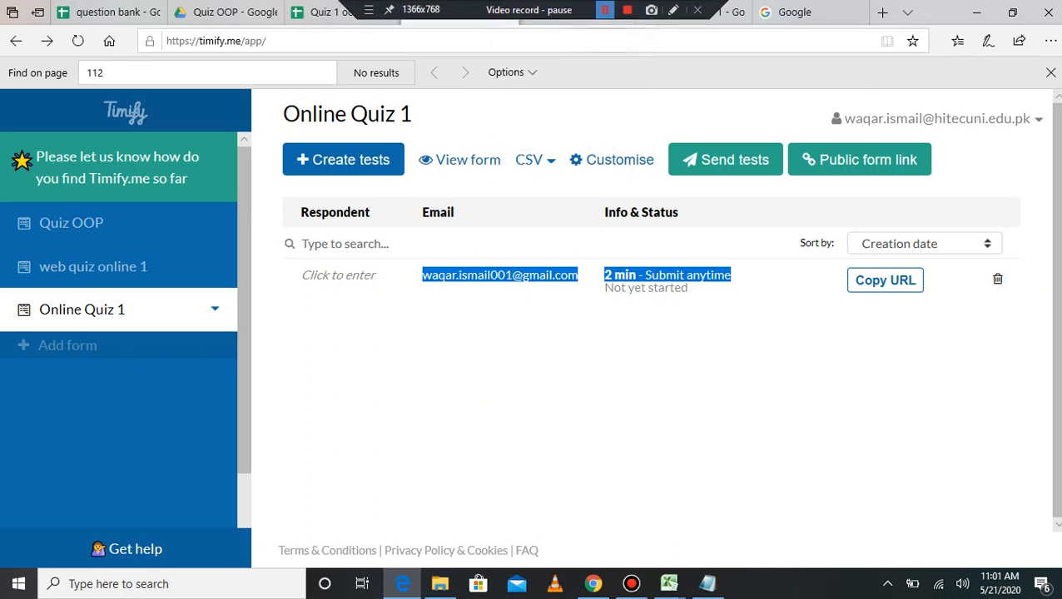